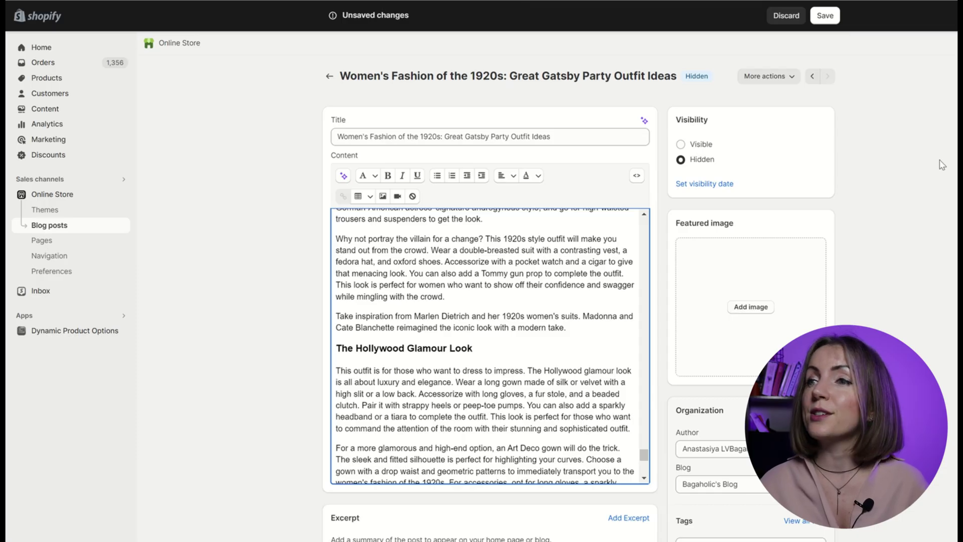
Step: Review the 1920s women's fashion blog post from the typical outfit section through the Great Gatsby party looks to the summary
scroll(644, 281, up, 10)
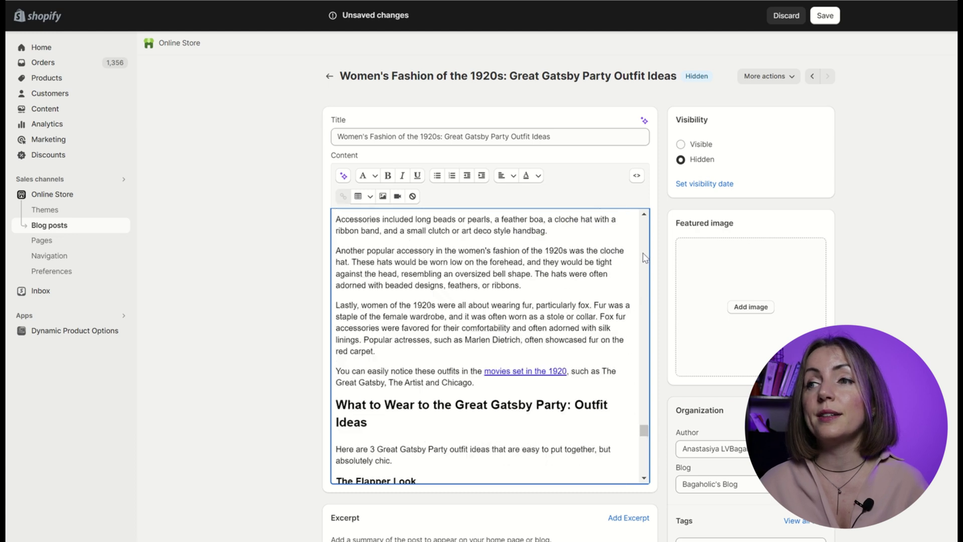
scroll(634, 259, up, 6)
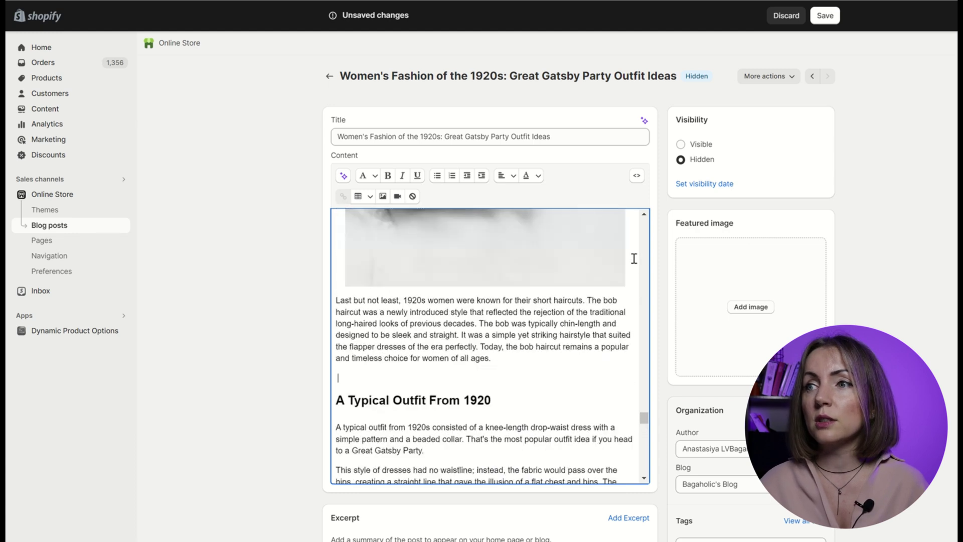
scroll(634, 259, down, 3)
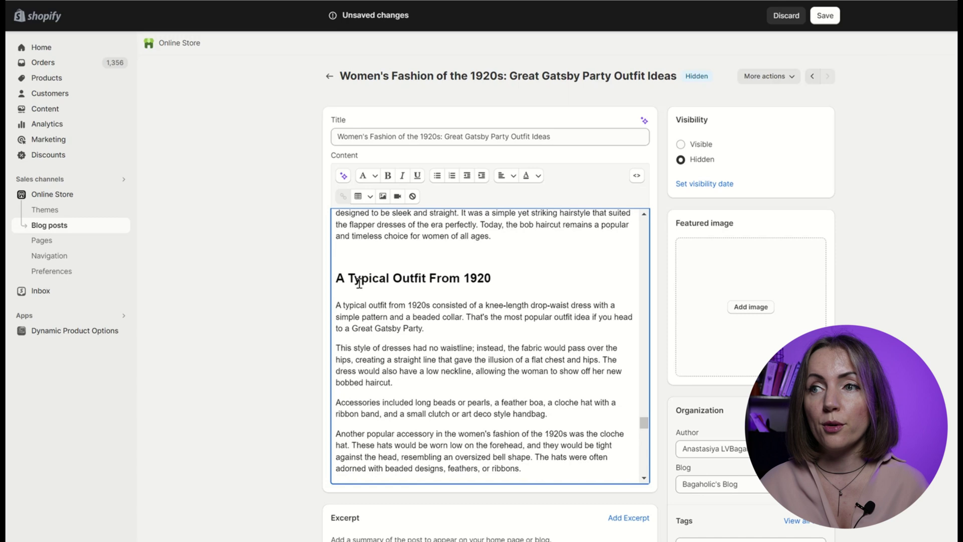
scroll(428, 278, down, 8)
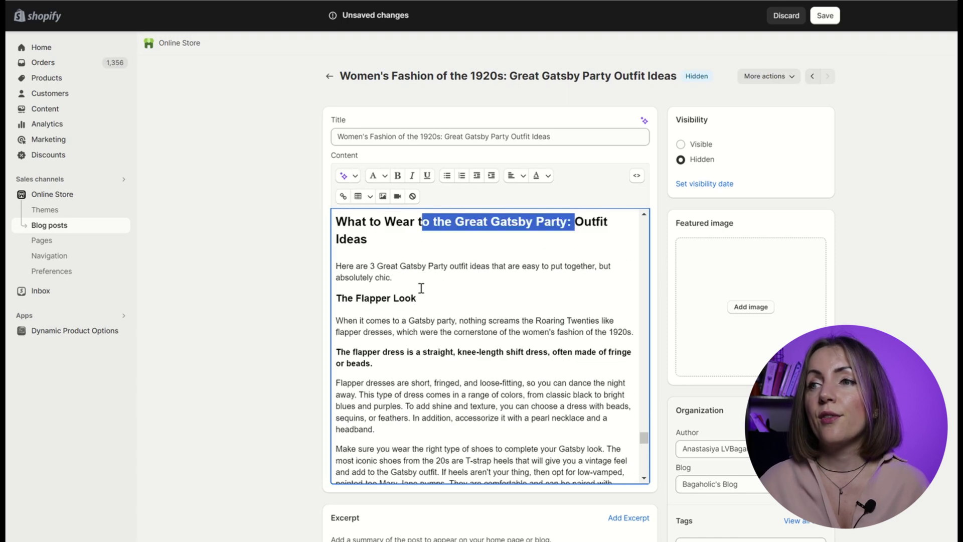
scroll(411, 299, down, 6)
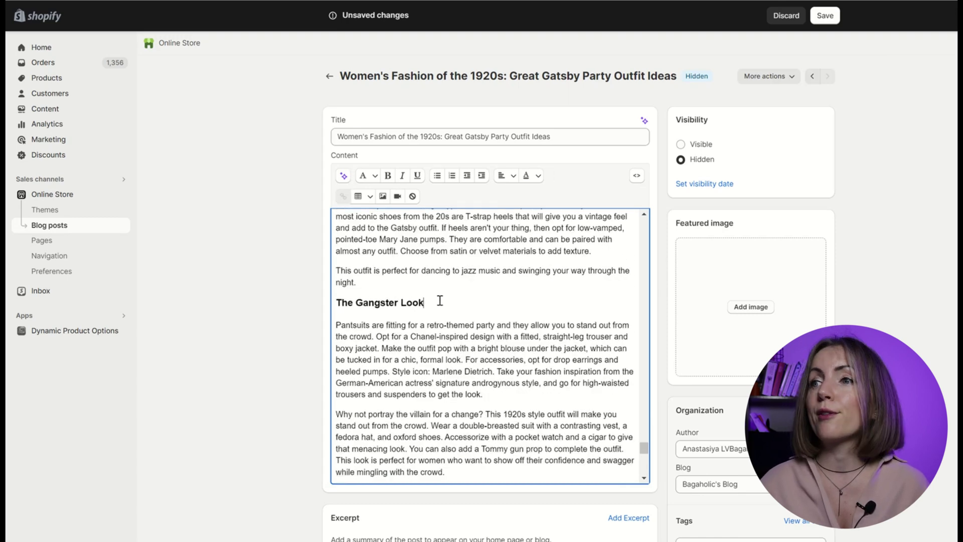
scroll(440, 301, down, 9)
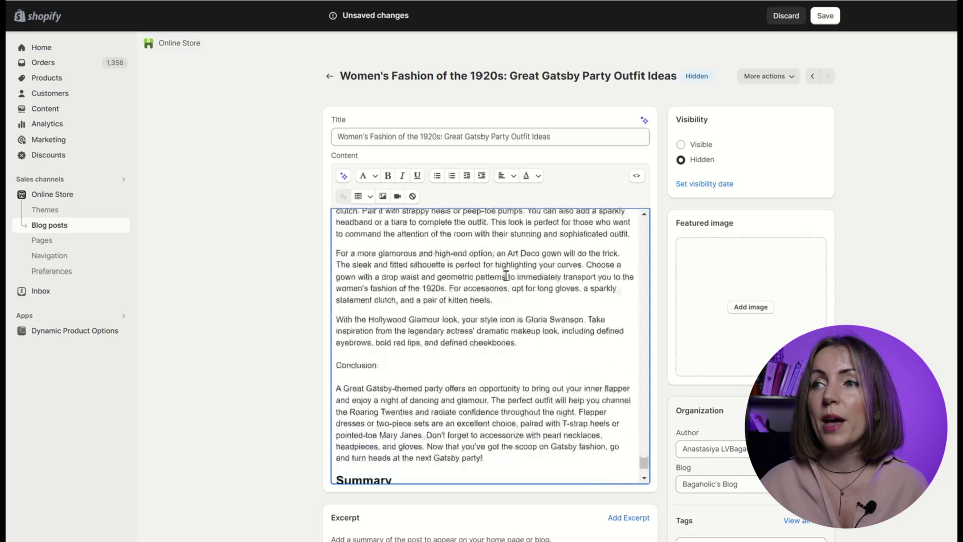
scroll(506, 277, down, 3)
scroll(560, 266, down, 3)
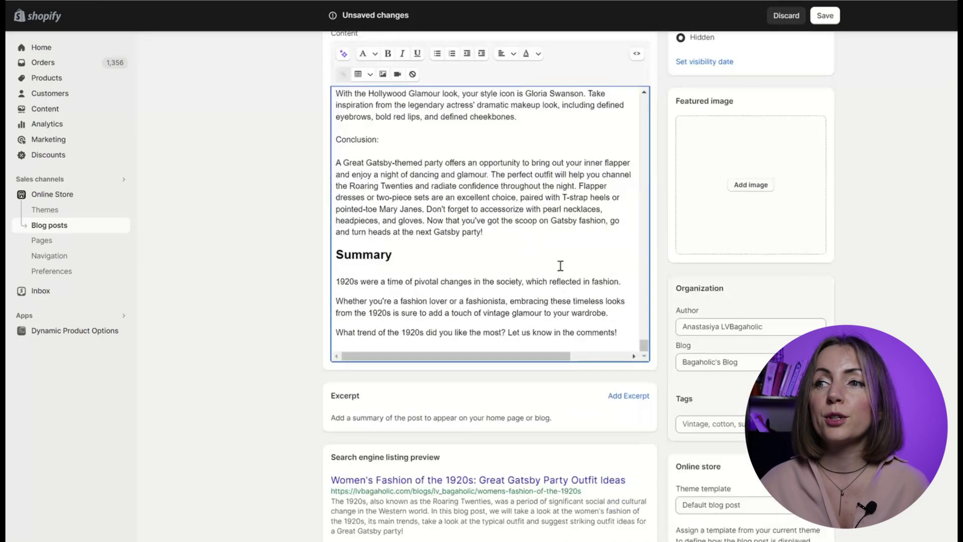
click(645, 154)
scroll(584, 181, up, 5)
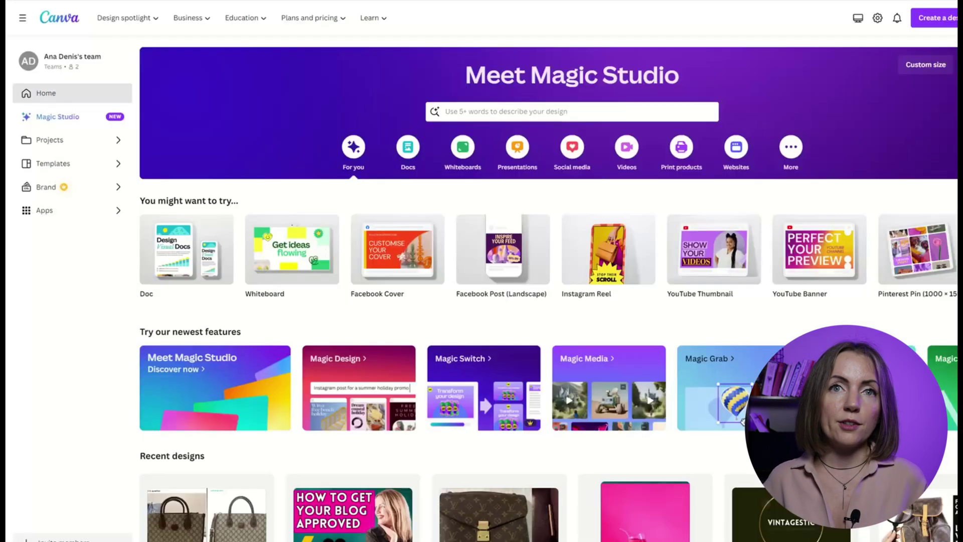
Step: Switch to Canva and create a new blank Pinterest Pin (1000 × 1500 px) design
scroll(640, 274, down, 3)
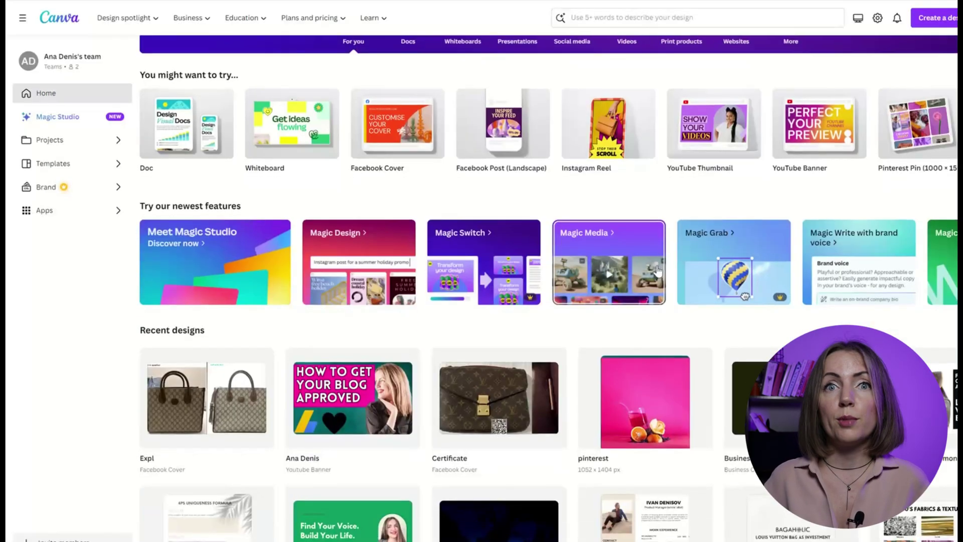
scroll(647, 273, down, 3)
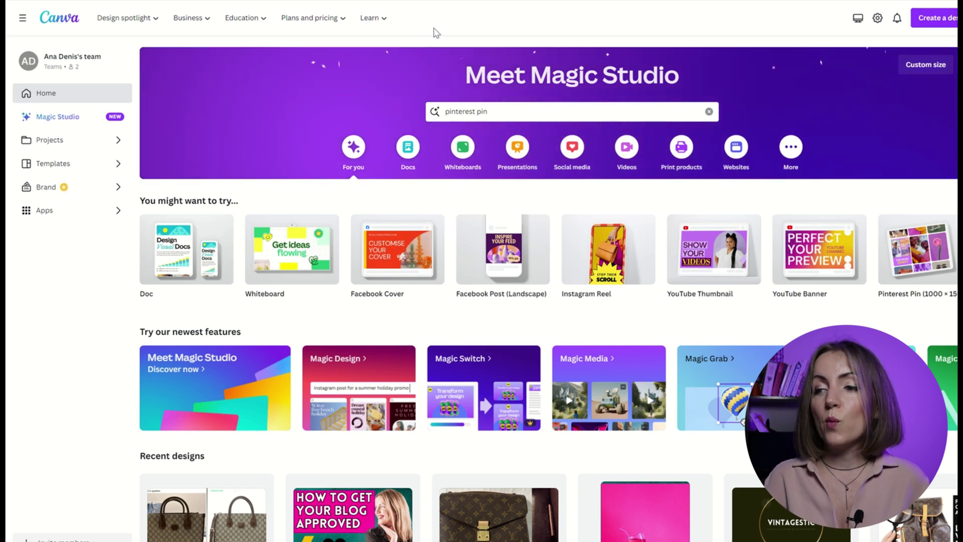
click(922, 20)
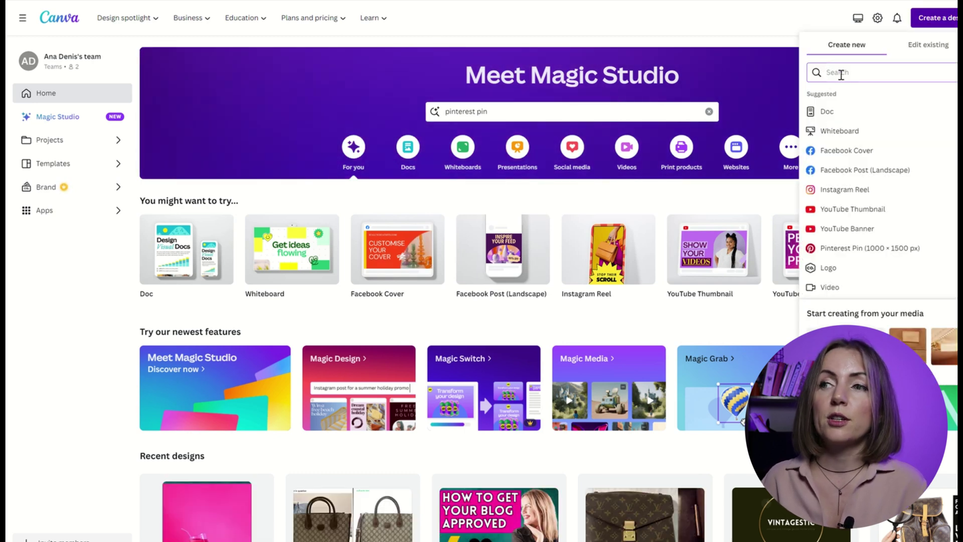
click(853, 247)
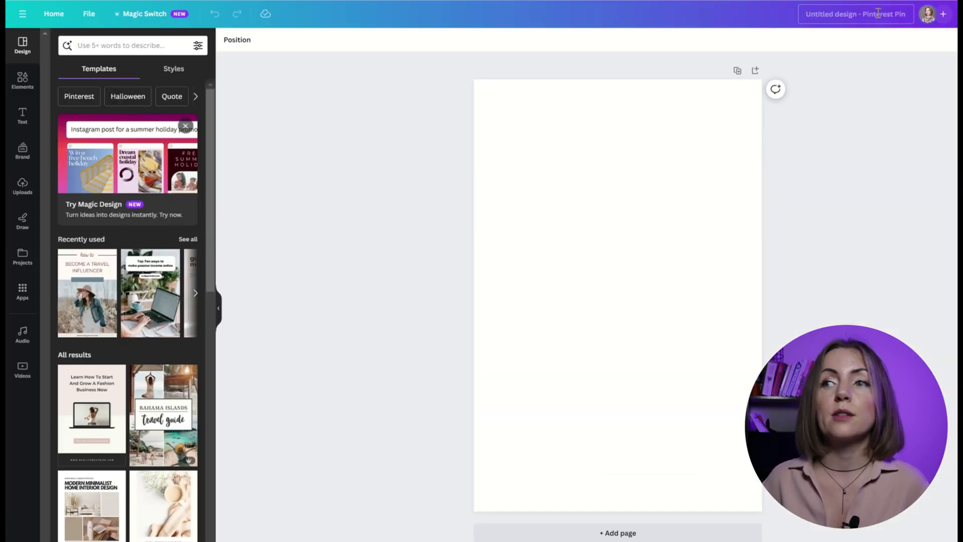
Step: Name the new design "pinterest" and select its blank page
click(908, 15)
text(pinterest)
click(675, 194)
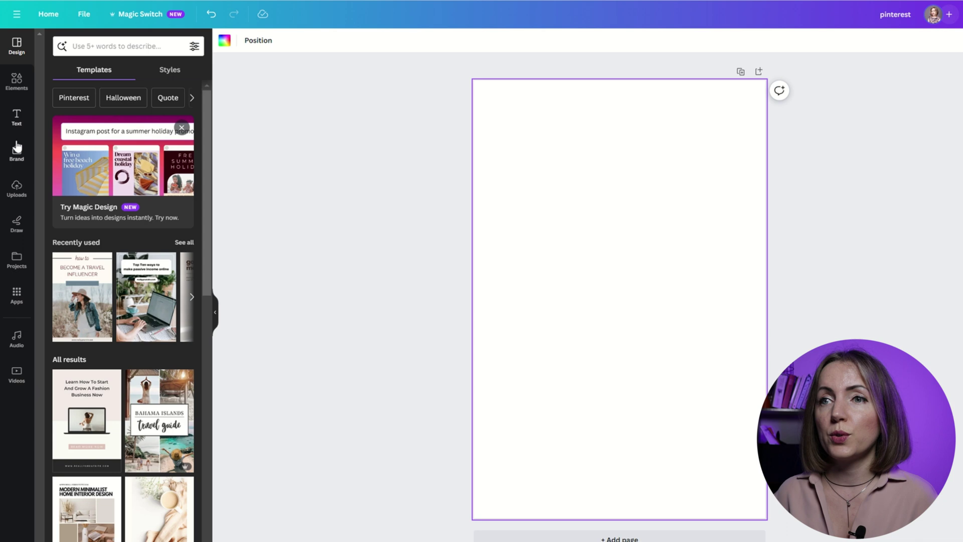
Step: Open the AI image generator and paste in the first sentence under "A Typical Outfit From 1920" from the Shopify post as the prompt
click(16, 89)
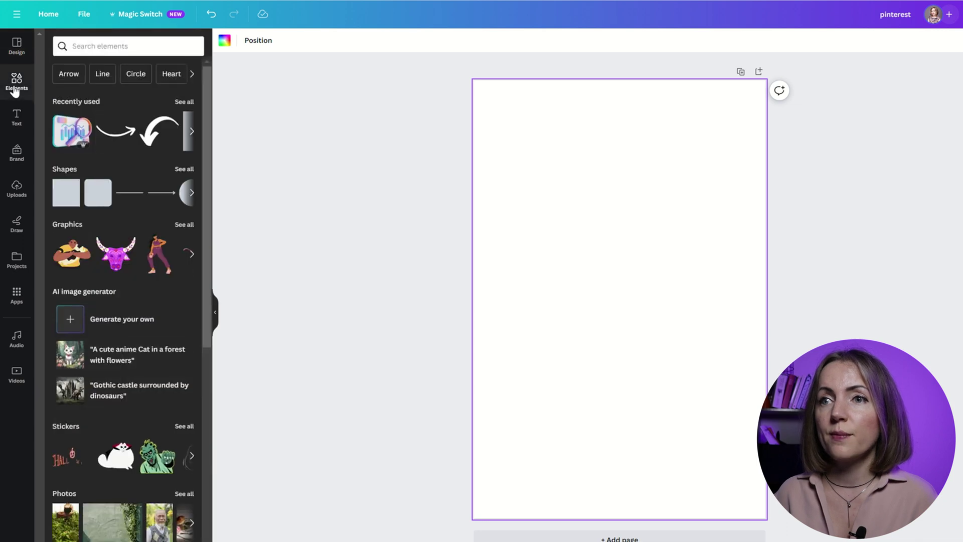
click(73, 321)
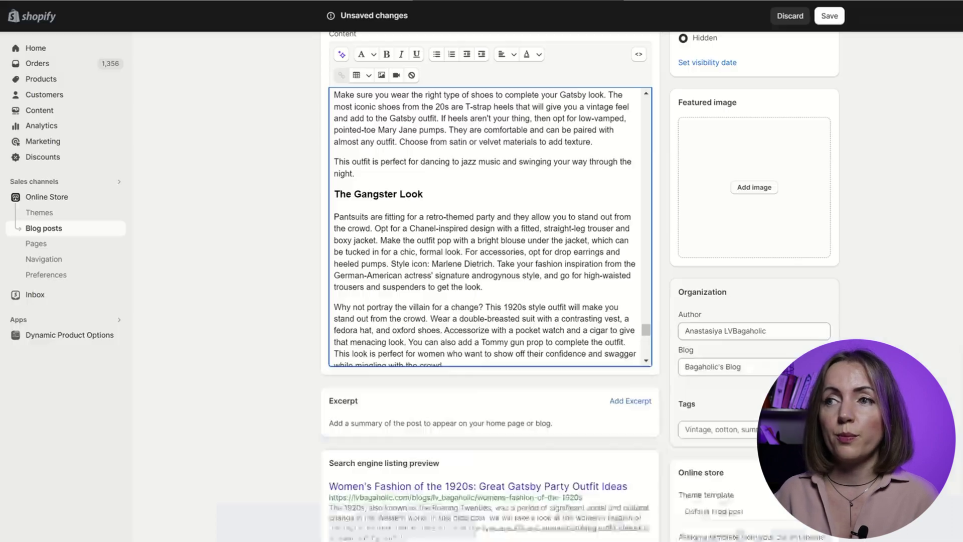
scroll(435, 277, up, 10)
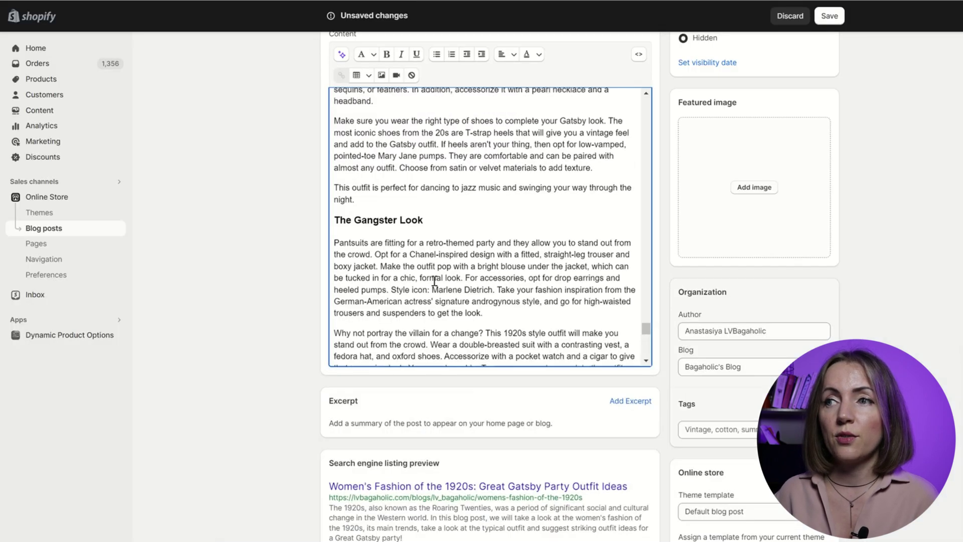
scroll(434, 277, up, 5)
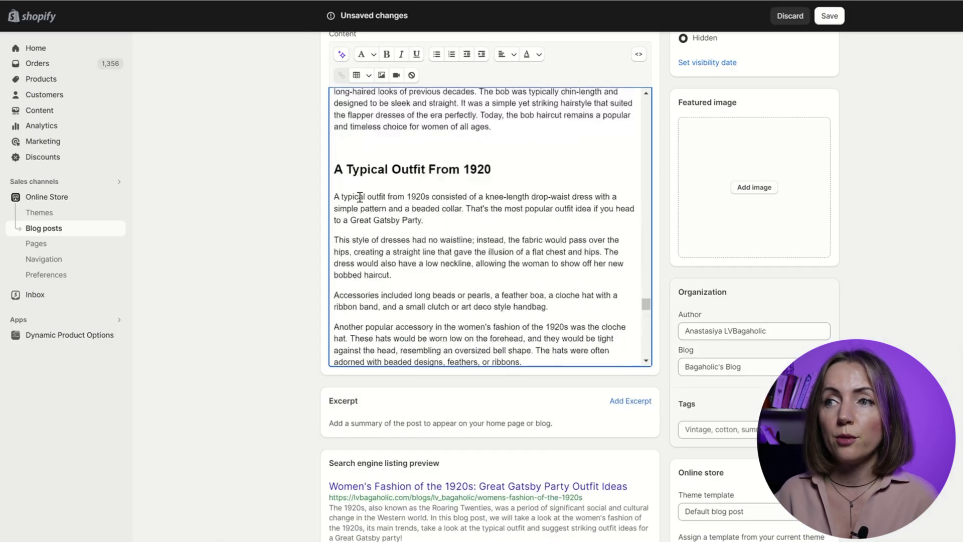
drag(336, 196, 438, 217)
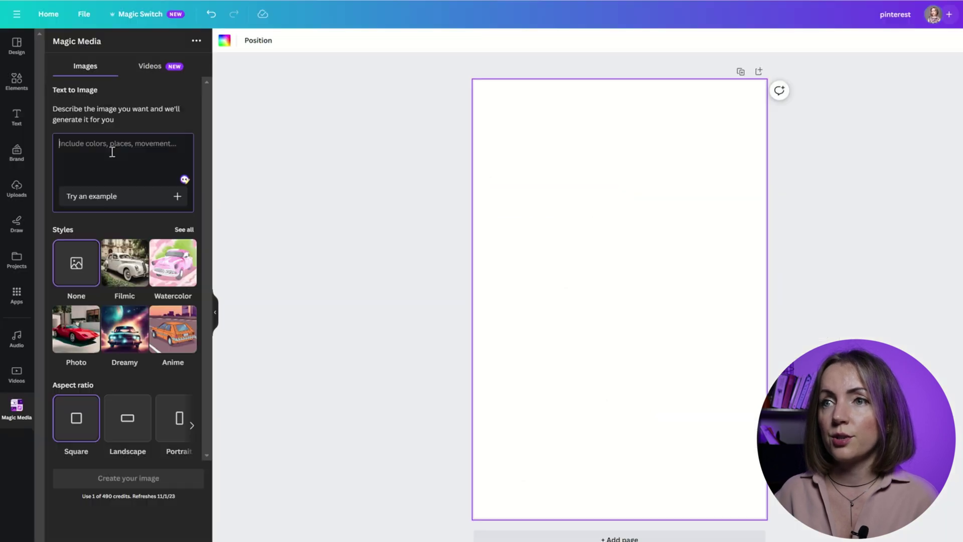
text(A typical outfit from 1920s consisted of a knee-length drop-waist dress with a simple pattern and a beaded collar.)
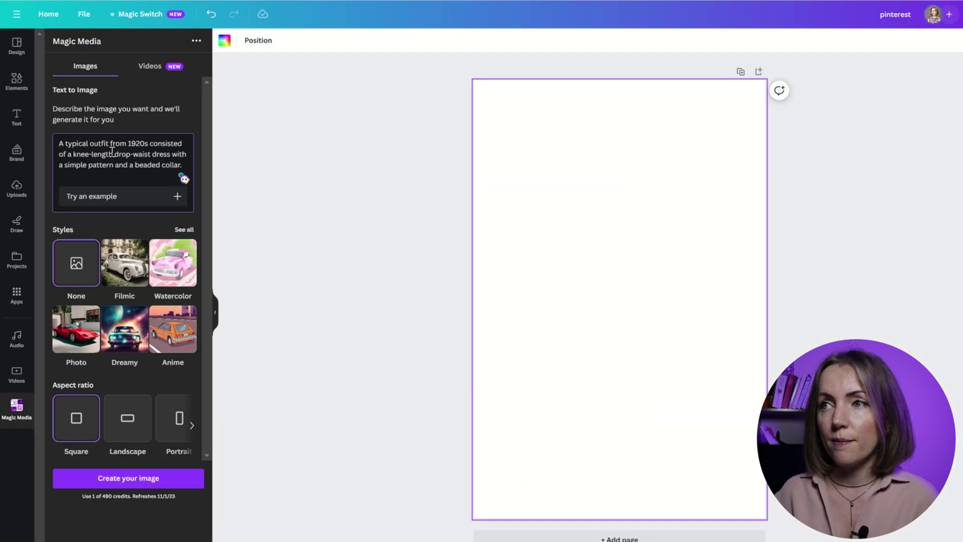
Step: Add "draw it as a fashion illustration as if it was drawn with a pencil" to the prompt and place the generated green-dress image on the page
click(127, 143)
text(the)
click(144, 182)
text(draw it as a fashion illustration as if it)
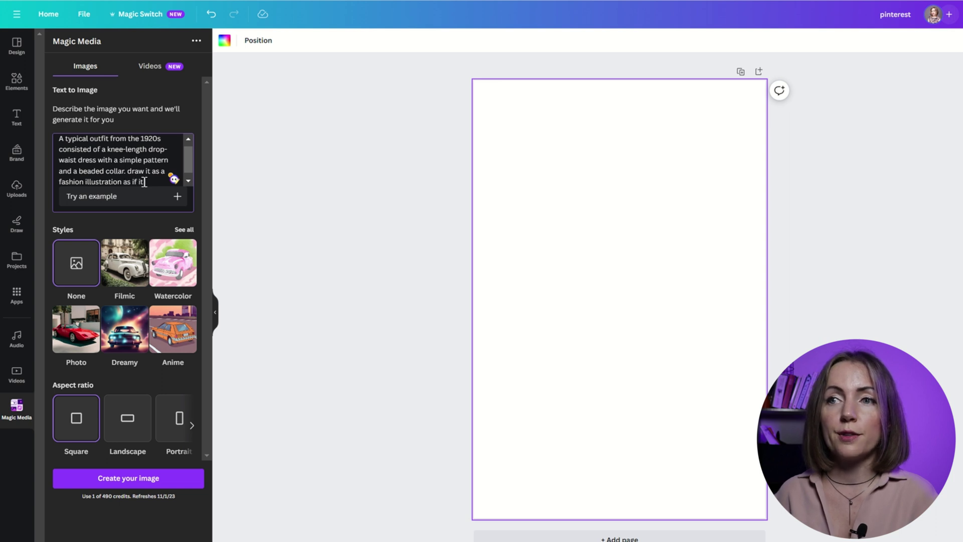
key(Return)
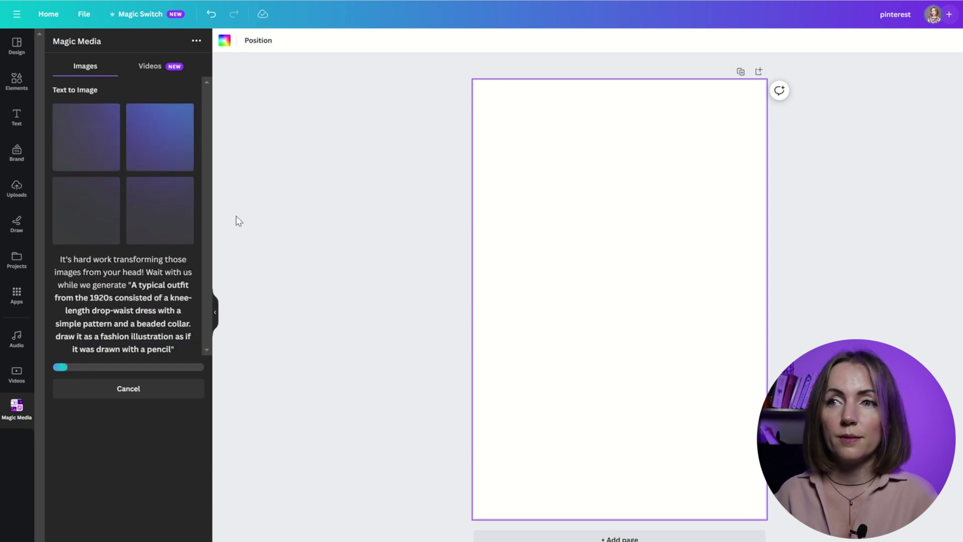
click(179, 147)
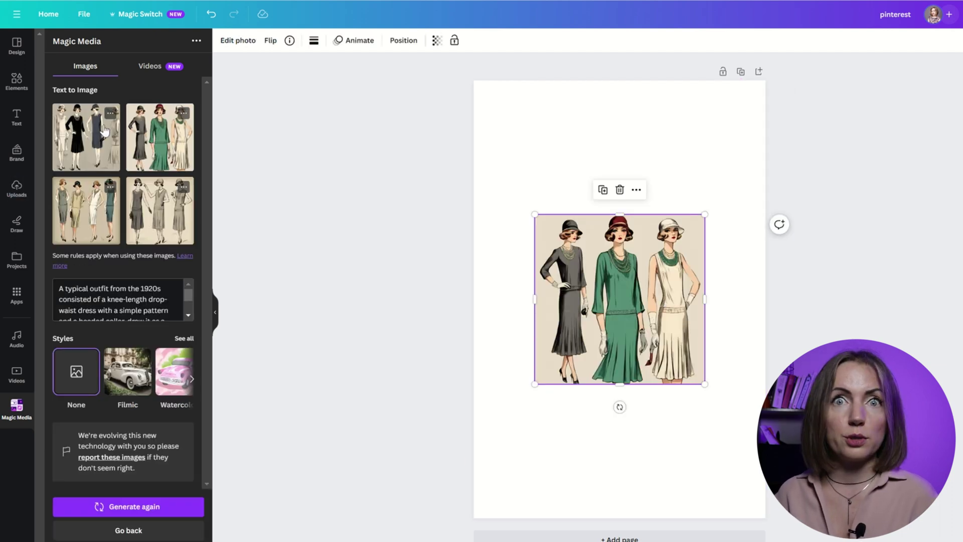
Step: Extend the prompt with "and make sure the size is 1000 by 1500", regenerate, and place the beige, blue and teal dresses image on page 2
click(124, 300)
scroll(136, 301, down, 2)
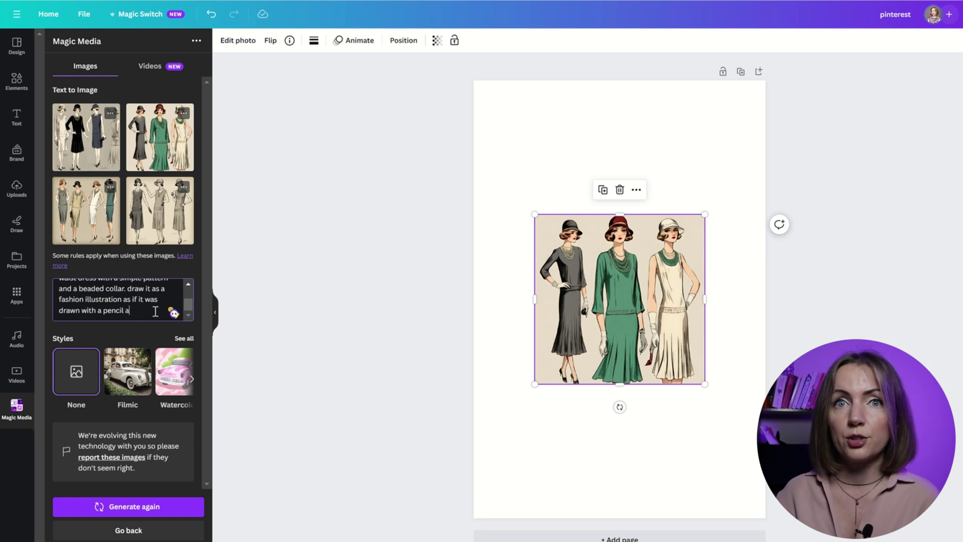
text(and make sure the size is 1000 by 1500 (for a)
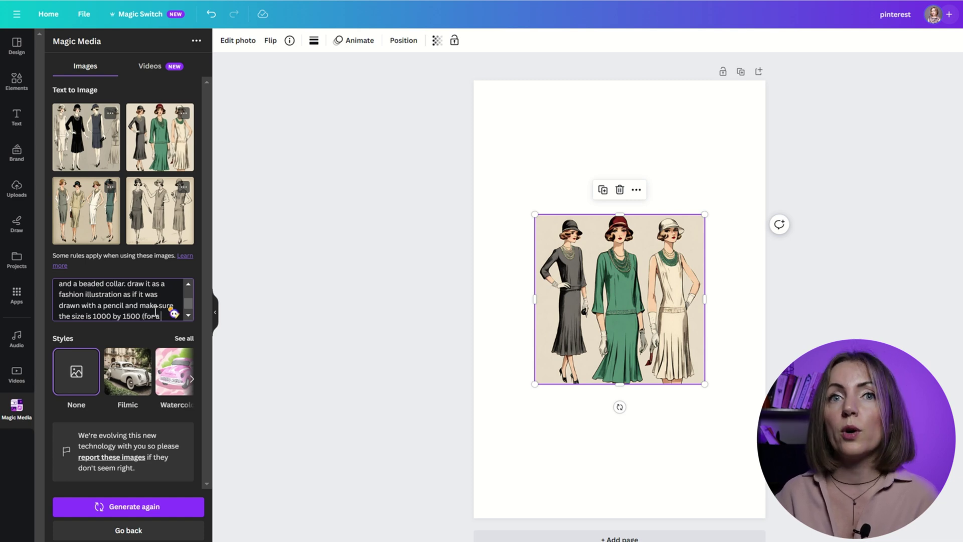
text( pinterest pin)
key(Return)
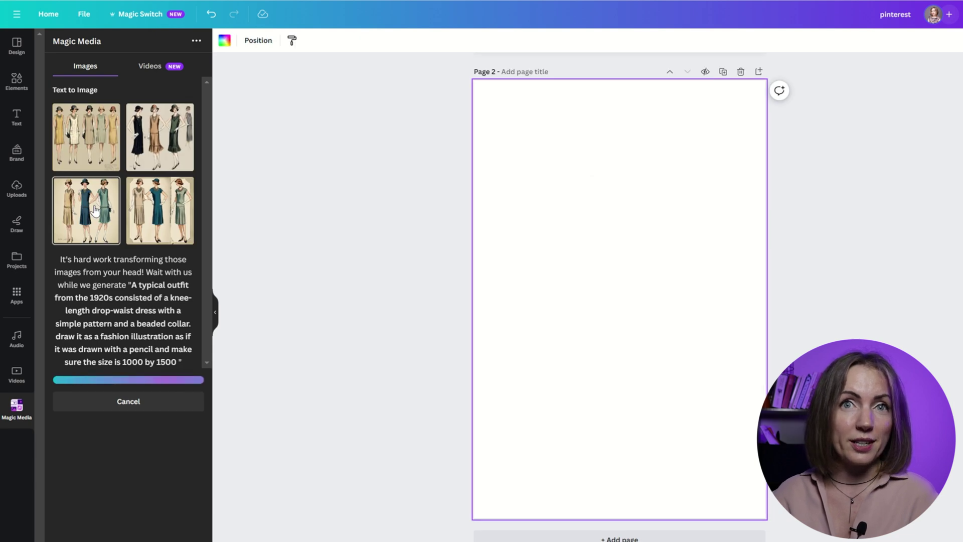
click(96, 210)
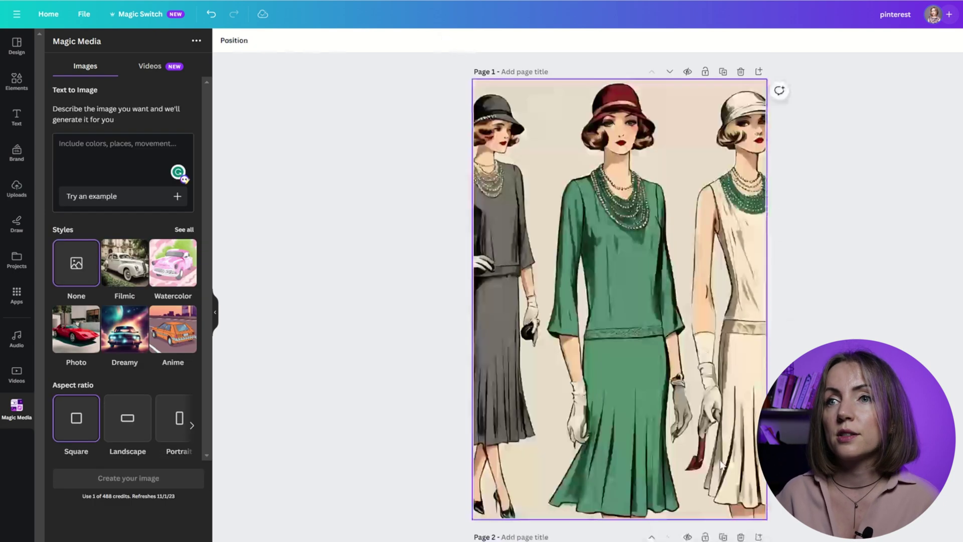
Step: Add a third blank page below the two illustrated pages
scroll(682, 361, down, 2)
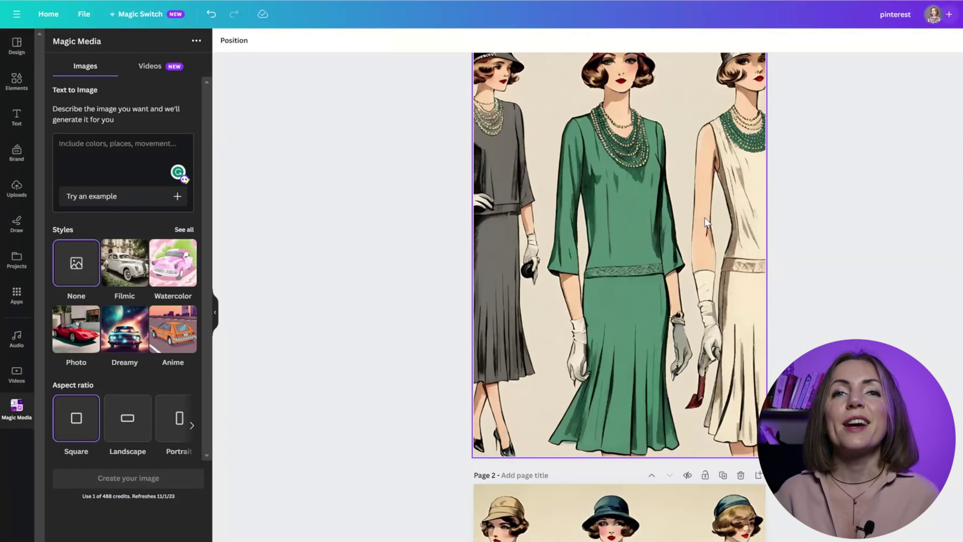
scroll(704, 221, down, 8)
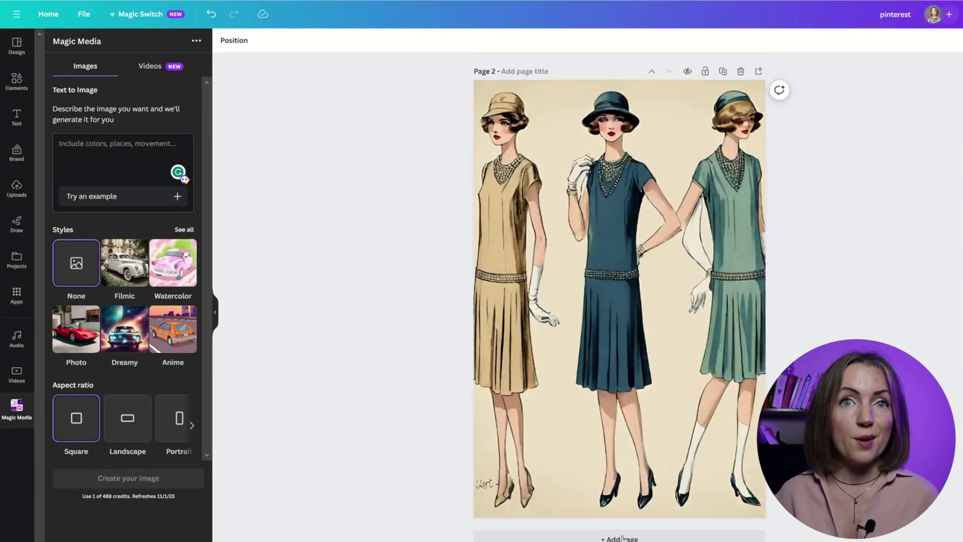
click(622, 538)
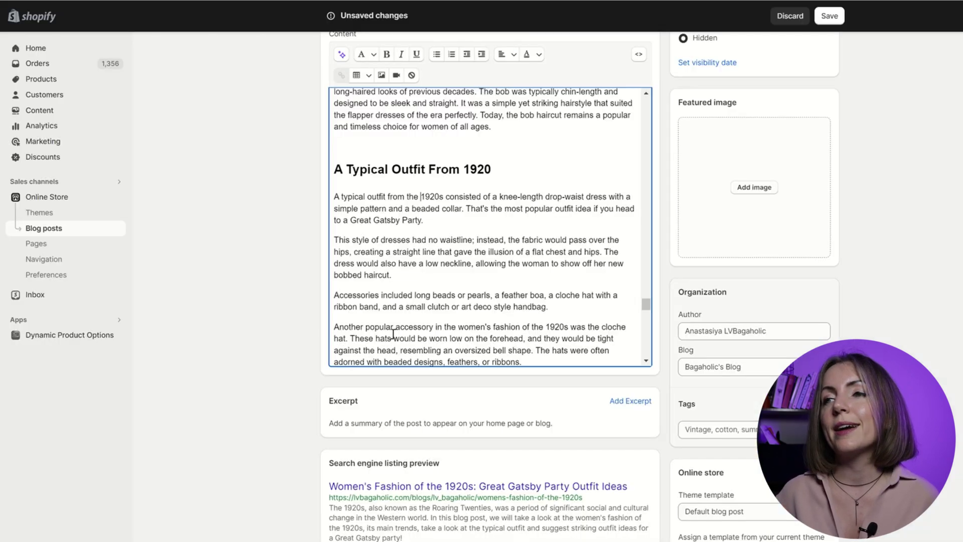
Step: Copy the bold flapper dress sentence from the Shopify post and paste it into Canva's image prompt after "generate an image of a flapper look with one woman"
scroll(394, 334, down, 6)
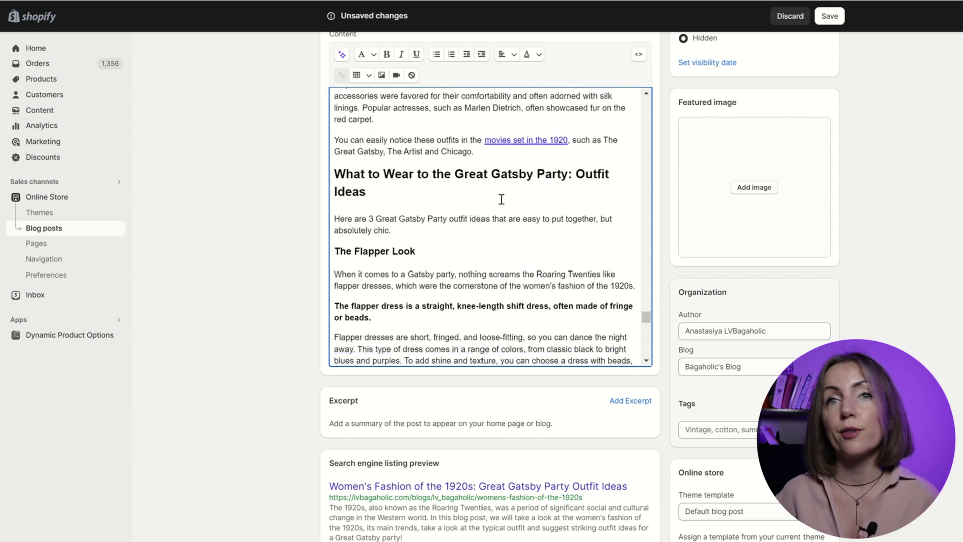
scroll(502, 195, down, 2)
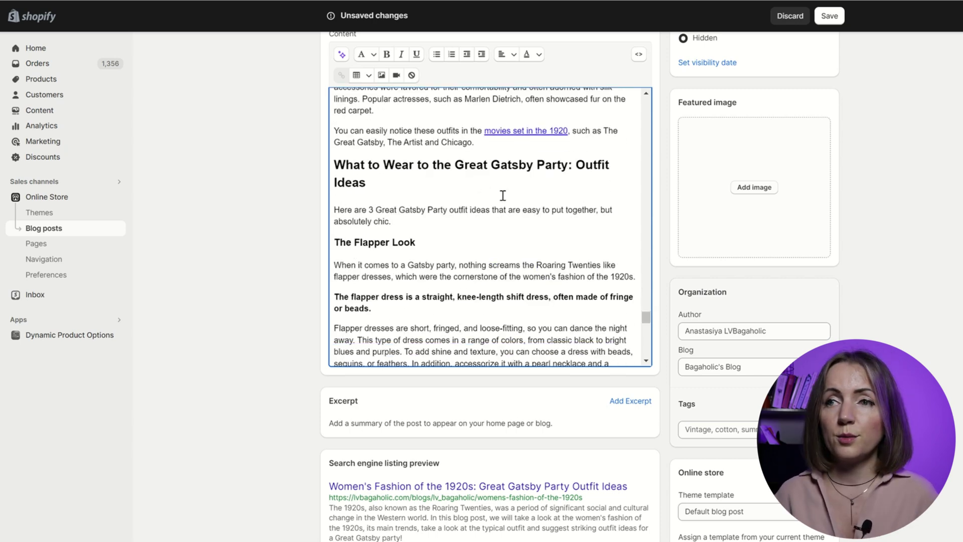
drag(372, 256, 332, 245)
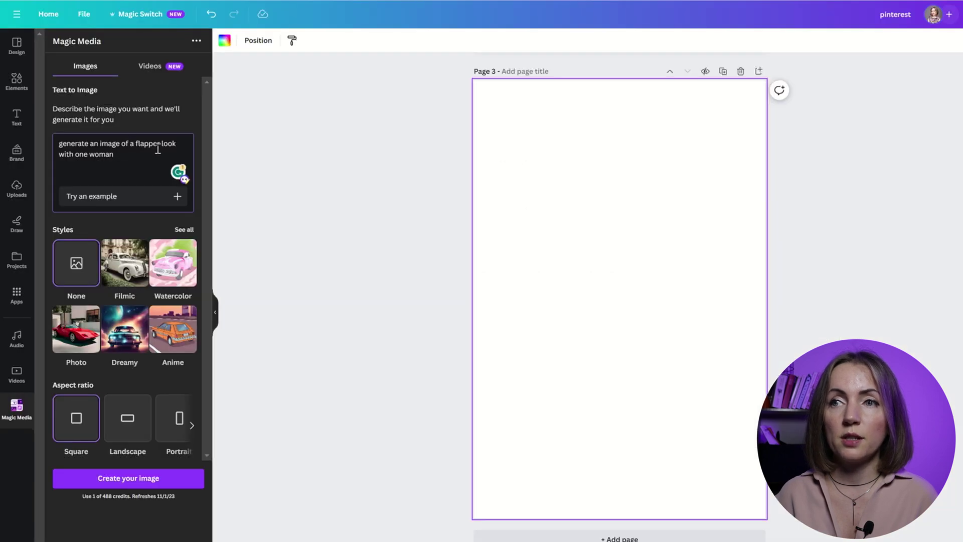
text(The flapper dress is a straight, knee-length shift dress, often made of fringe or beads.)
Step: Trim the pasted sentence's opening, add t-strap shoes and a pencil-drawn fashion illustration style, generate, and place the black-and-white headdress portrait on page 3
key(BackSpace)
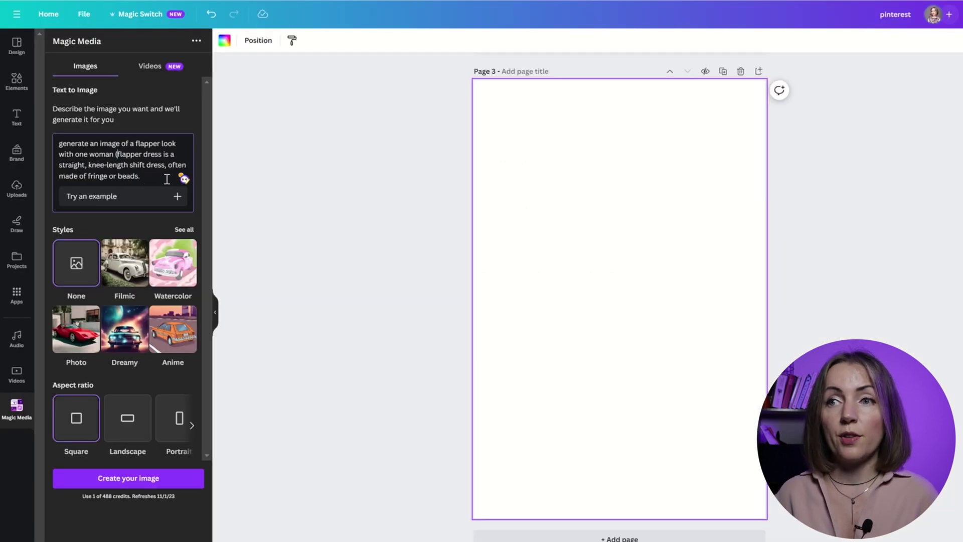
key(ctrl+Delete)
key(ctrl+Delete)
key(ctrl+Delete)
text(and t-strap shoes). Draw it as a fashion illustration as if it was drawn with a pencil)
click(128, 477)
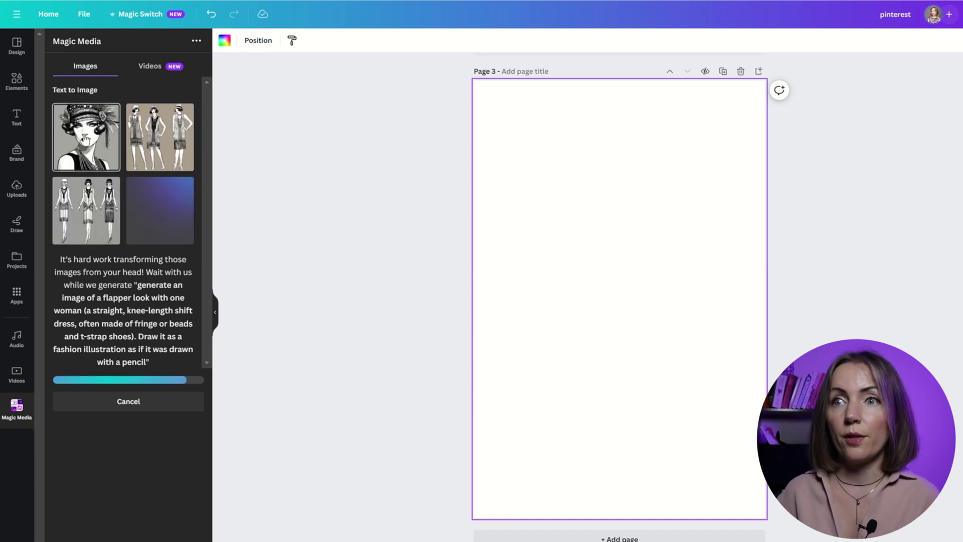
click(85, 137)
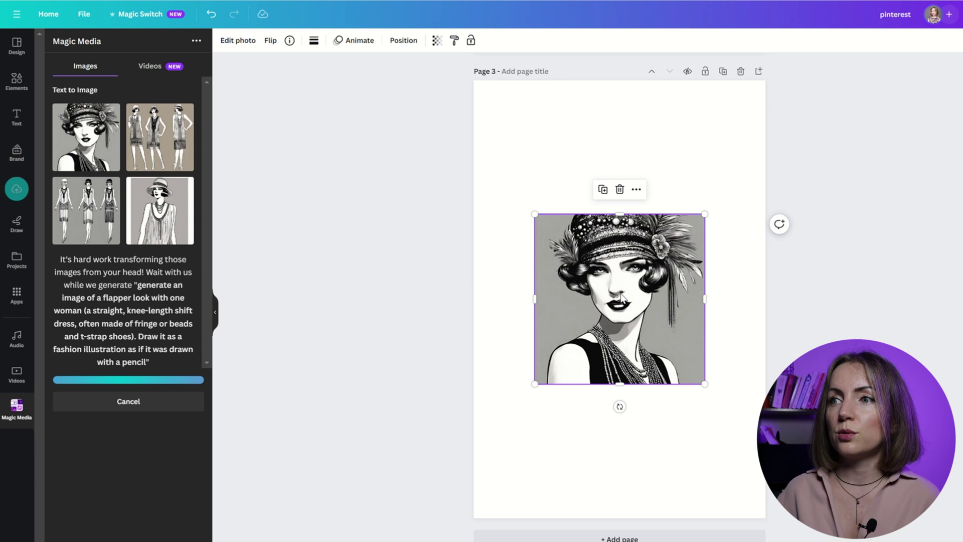
Step: Set the black-and-white headdress portrait as page 3's background and add a blank fourth page
right_click(631, 306)
click(691, 530)
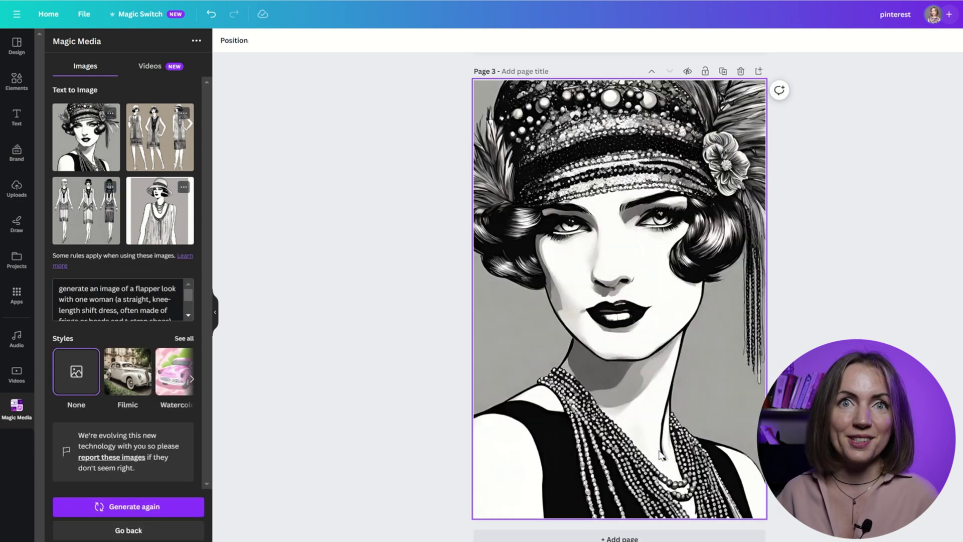
click(620, 538)
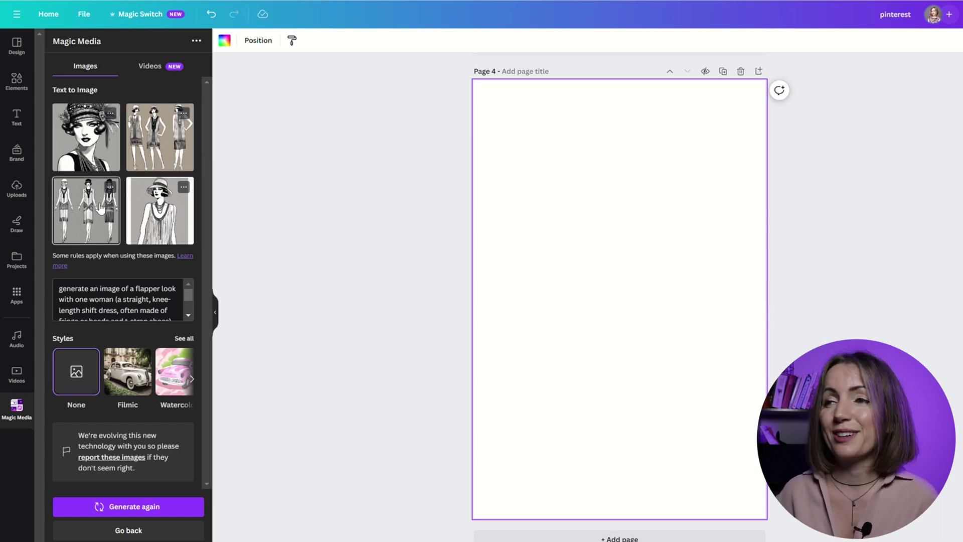
Step: Revise the flapper prompt to say "at a party with flamboyant colors", remove the closing "Only one woman on the picture", and generate new images
click(129, 507)
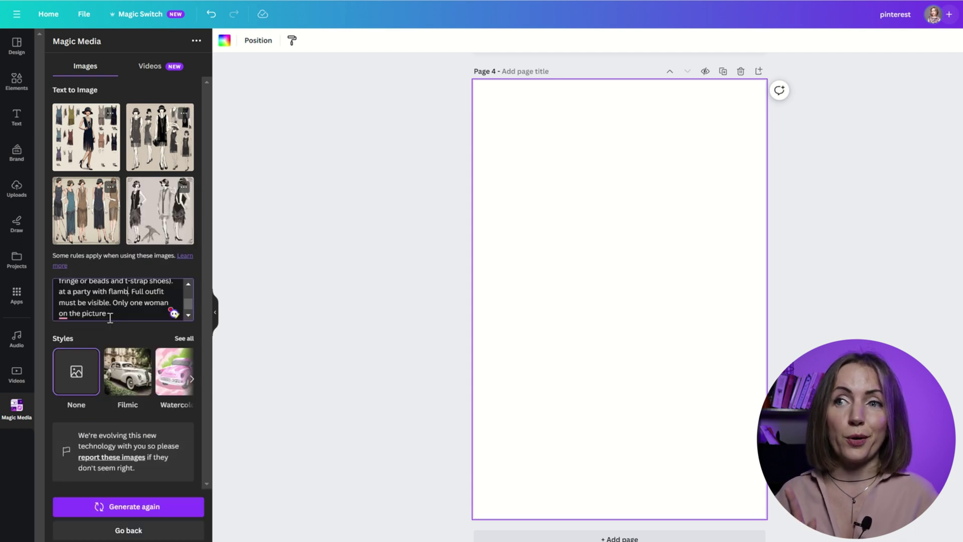
text(boyant co)
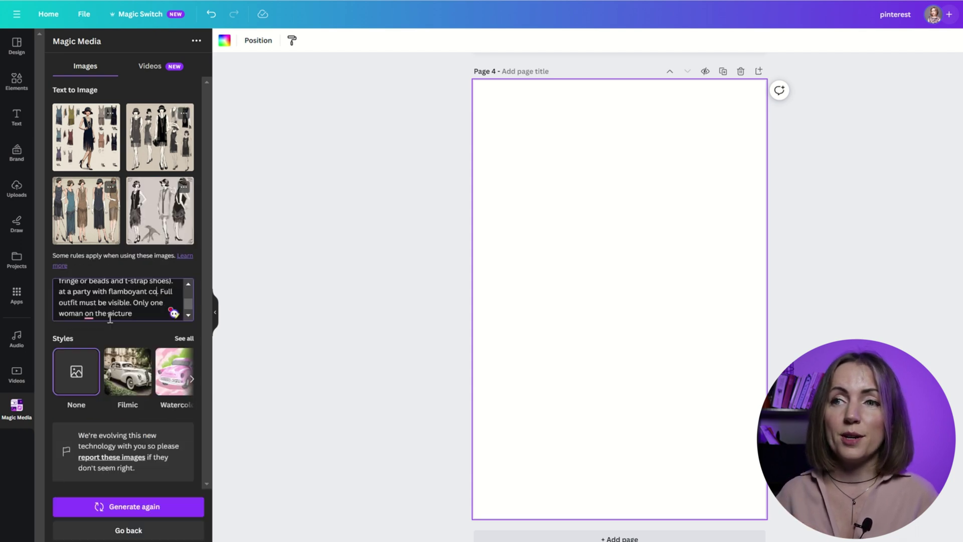
text(lors)
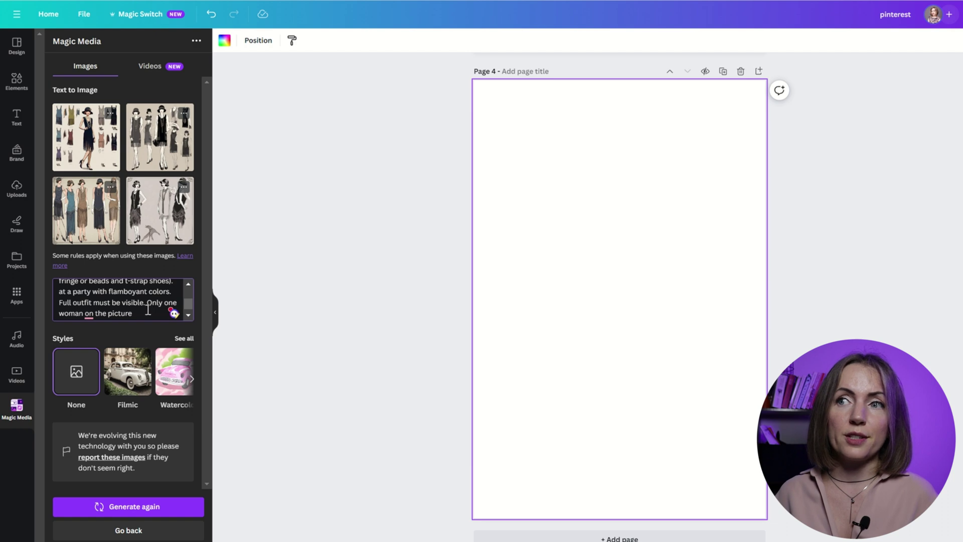
drag(147, 303, 157, 321)
key(BackSpace)
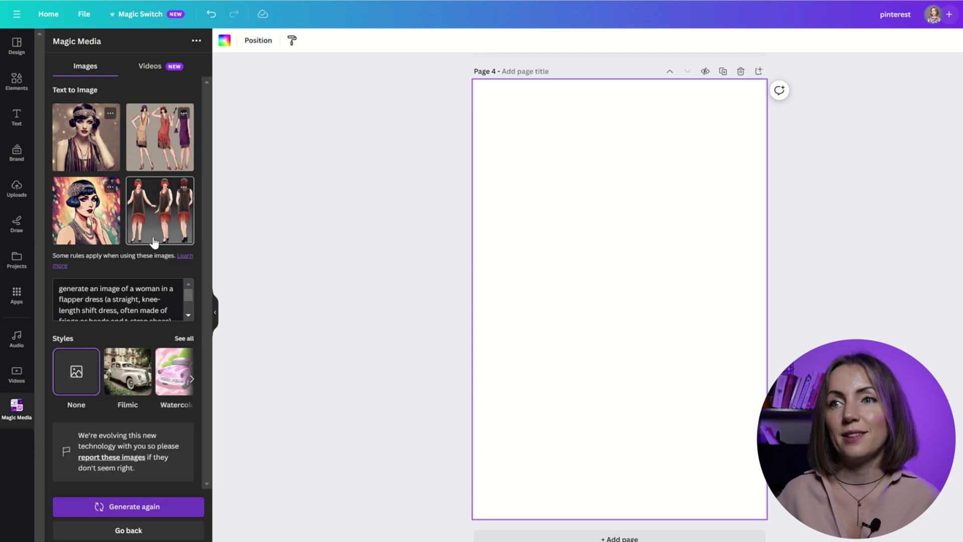
Step: Place the colorful blue-haired flapper portrait on page 4 and set it as the page background
click(87, 210)
right_click(612, 281)
click(673, 518)
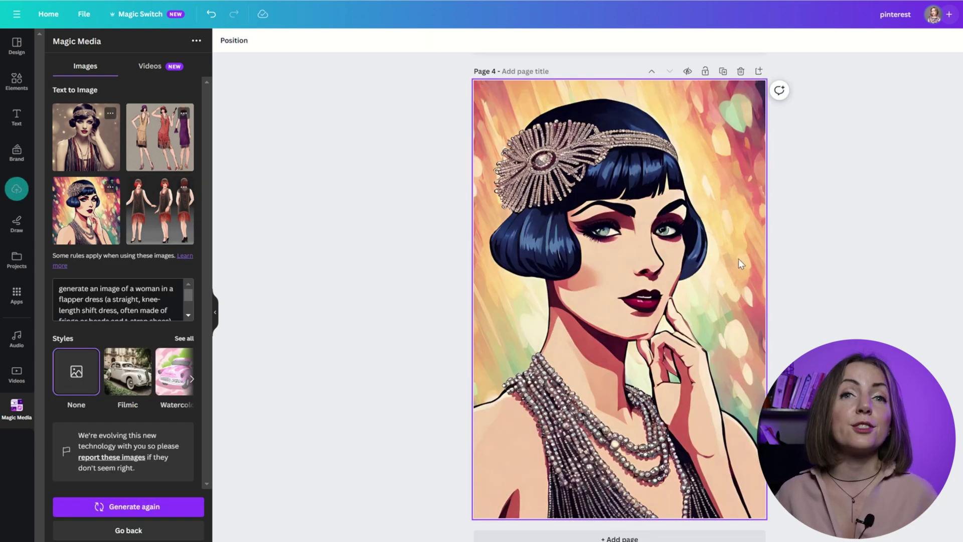
Step: Place the illustration of one woman in a navy fringed flapper dress on page 5 and set it as the background
scroll(727, 237, up, 10)
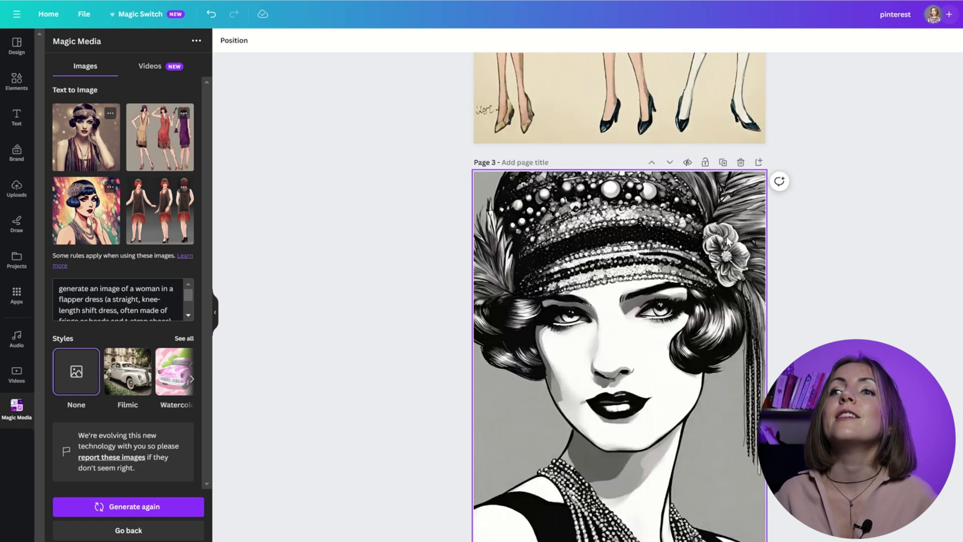
scroll(726, 239, down, 5)
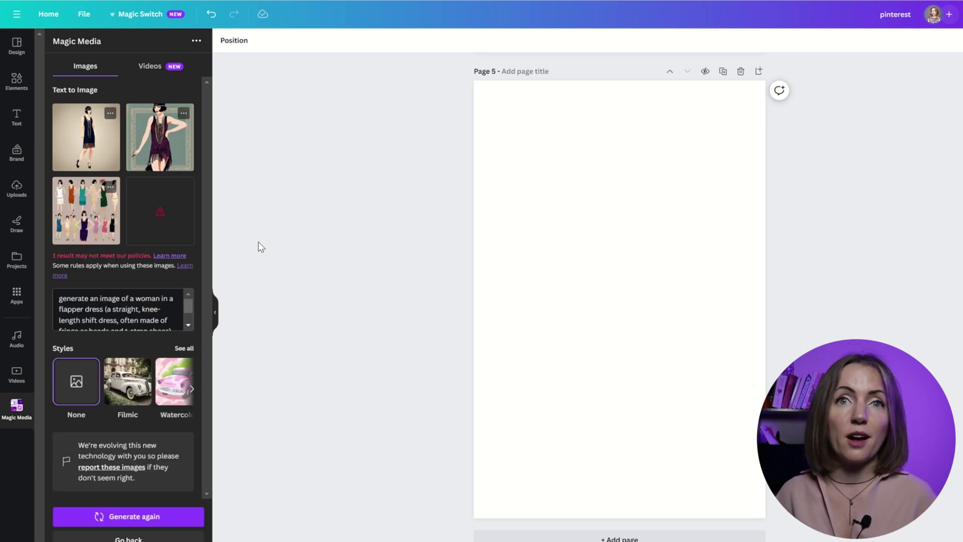
click(100, 150)
right_click(628, 302)
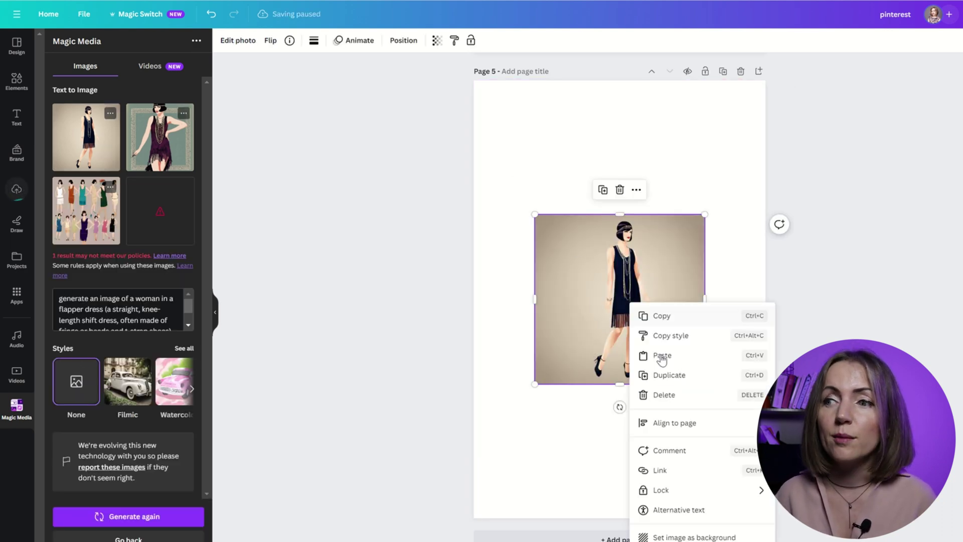
click(691, 531)
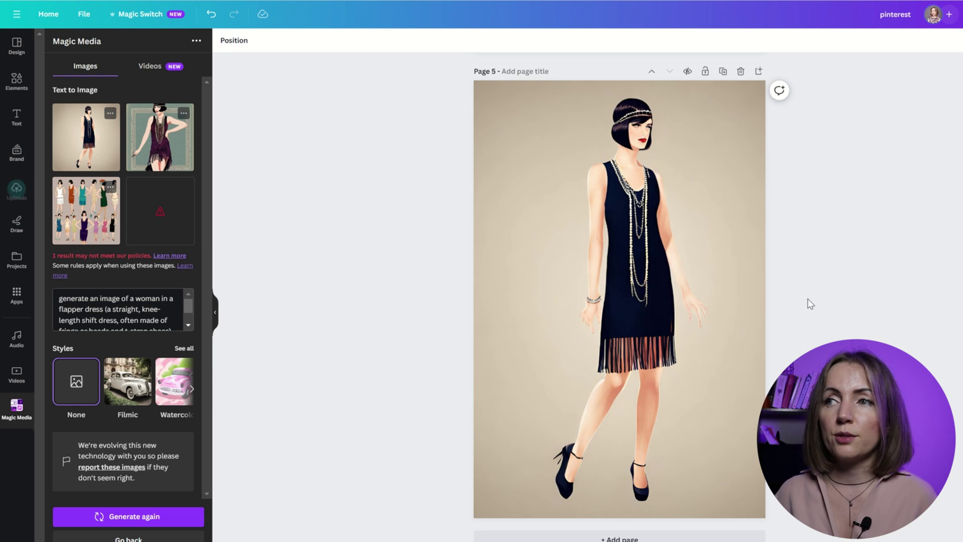
Step: Try the two-suits illustration, cropped to the woman in brown, as page 6's background, and detach it again
click(151, 135)
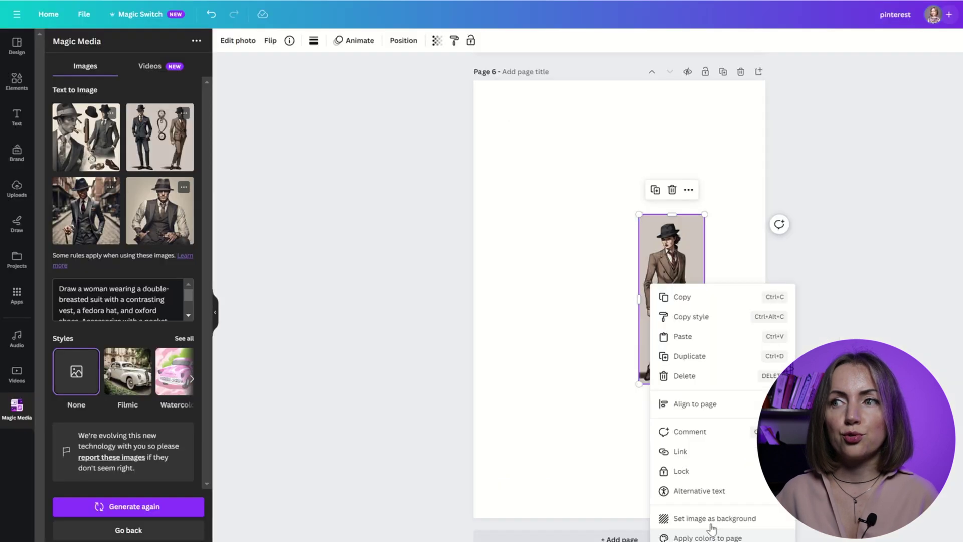
click(711, 517)
scroll(667, 396, up, 1)
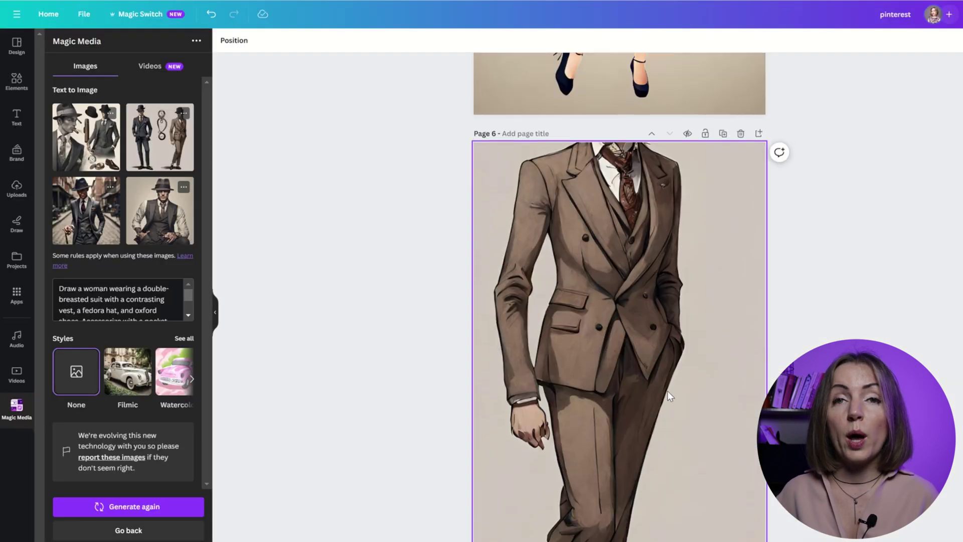
click(659, 321)
right_click(658, 318)
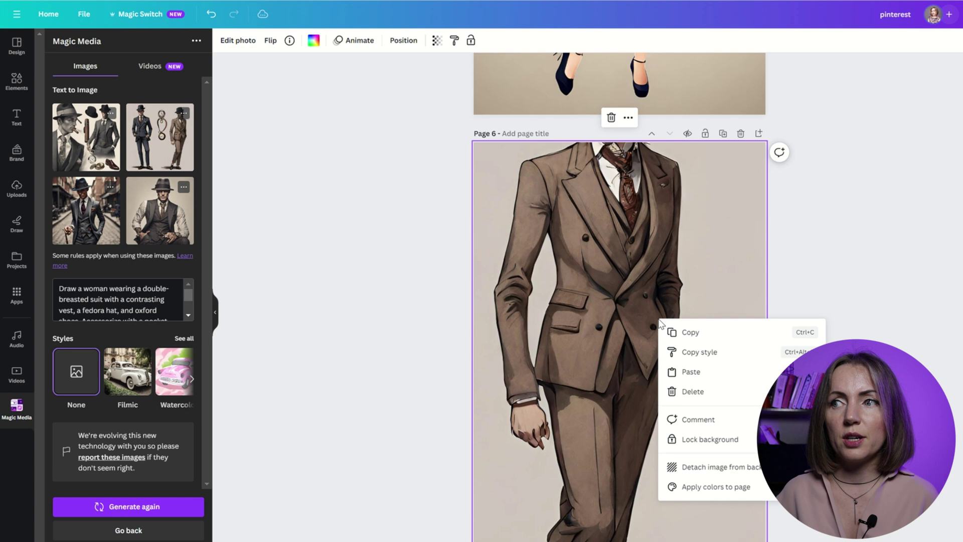
click(725, 460)
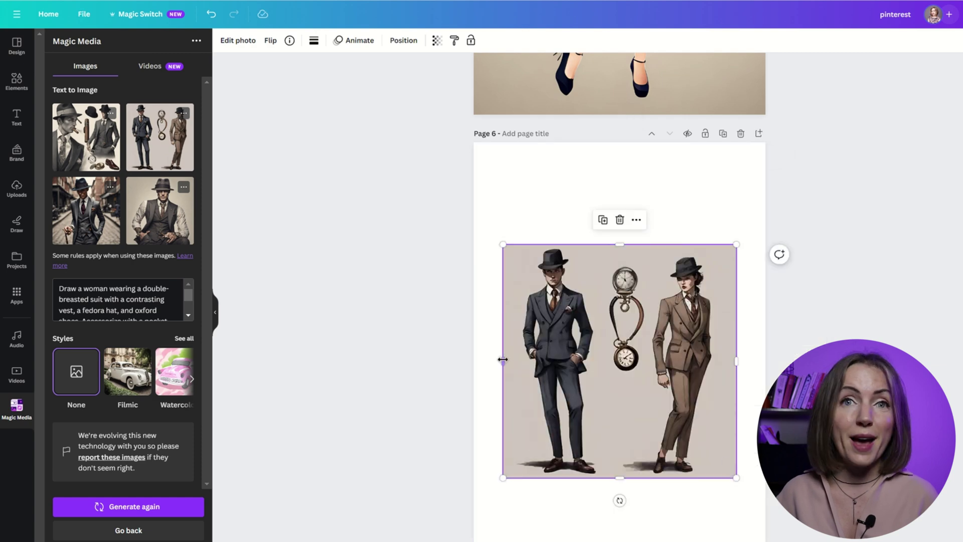
Step: Crop the detached suit illustration to the woman in brown, try enlarging and repositioning it, and delete it from page 6
drag(503, 360, 645, 356)
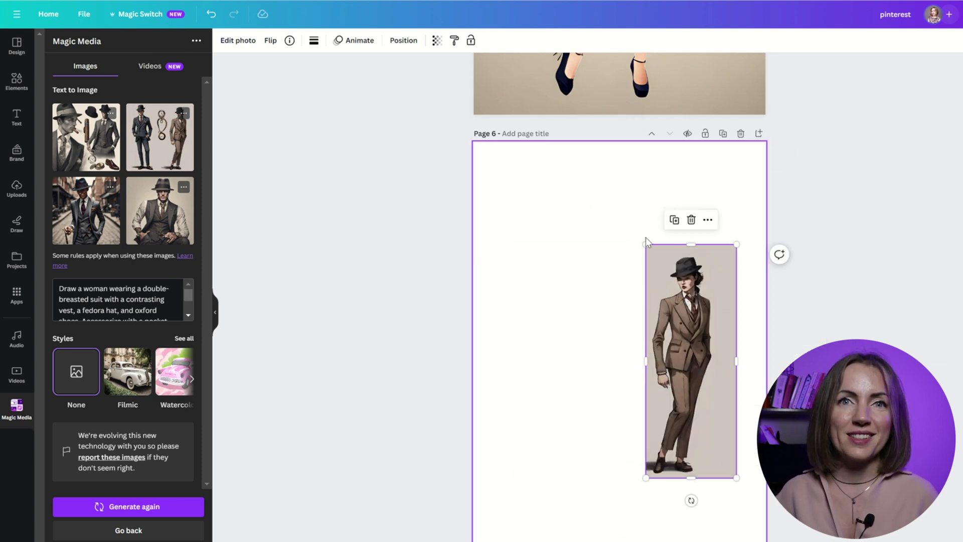
drag(646, 243, 410, 197)
drag(715, 271, 623, 322)
key(Delete)
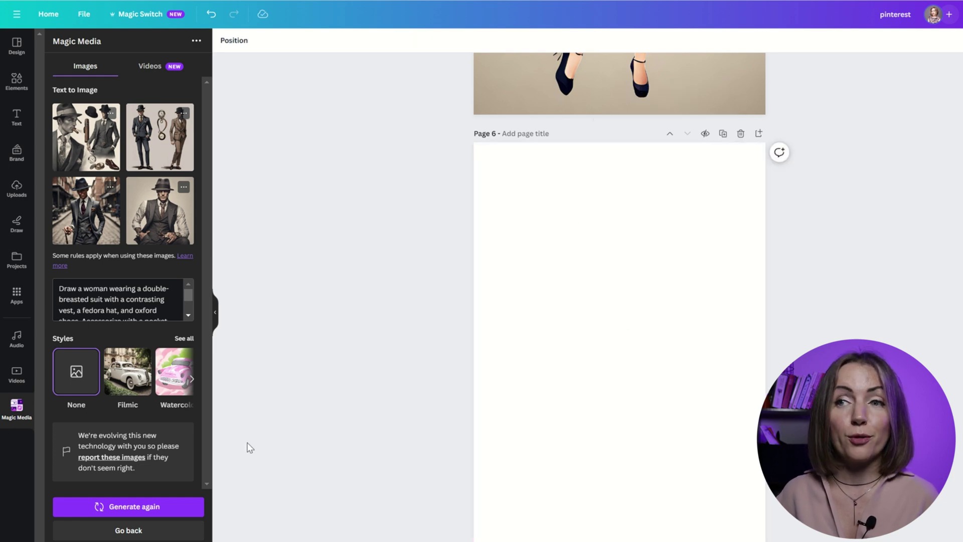
Step: Drop "contrasting" and the pocket watch from the suit prompt, stress that it must be a woman, regenerate, and set the fedora portrait as page 6's background
scroll(161, 308, down, 3)
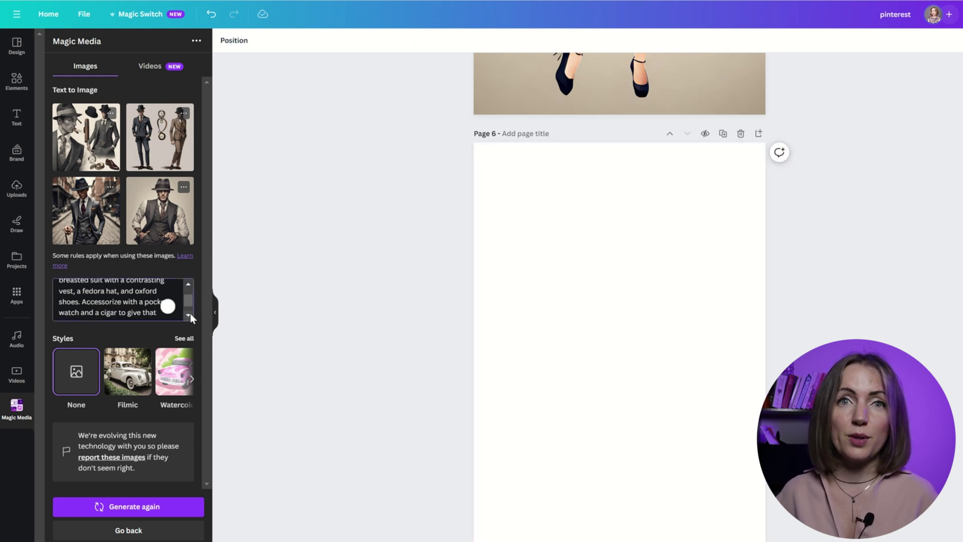
mouse_move(82, 296)
mouse_down()
mouse_move(98, 300)
mouse_move(81, 296)
mouse_up()
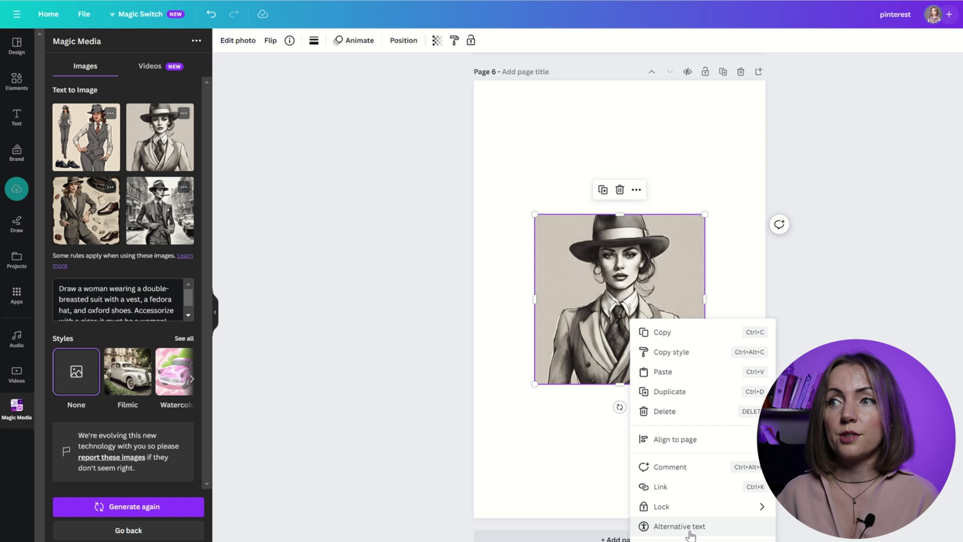
click(672, 525)
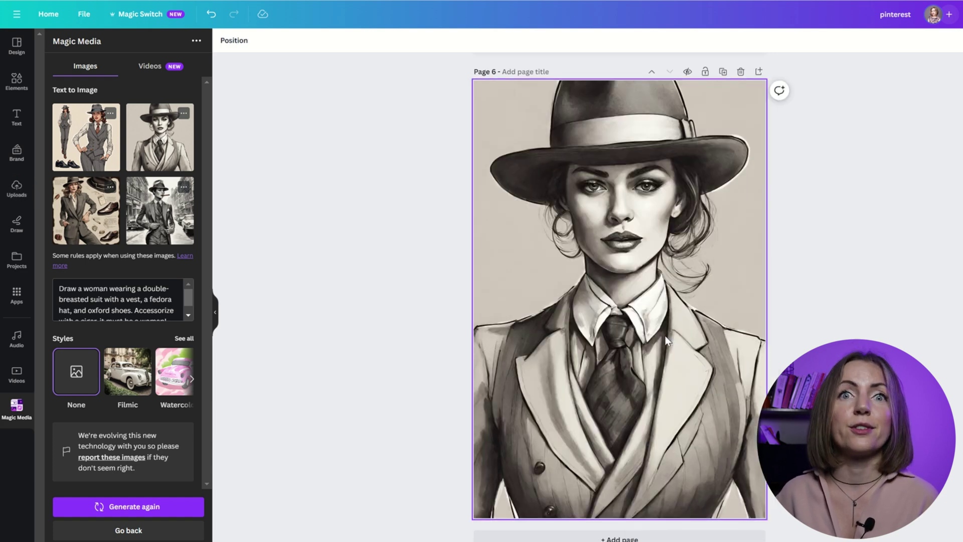
Step: Add page 7 and fill its background with the grey-suited woman surrounded by a hat, shoes and accessories
scroll(651, 327, up, 15)
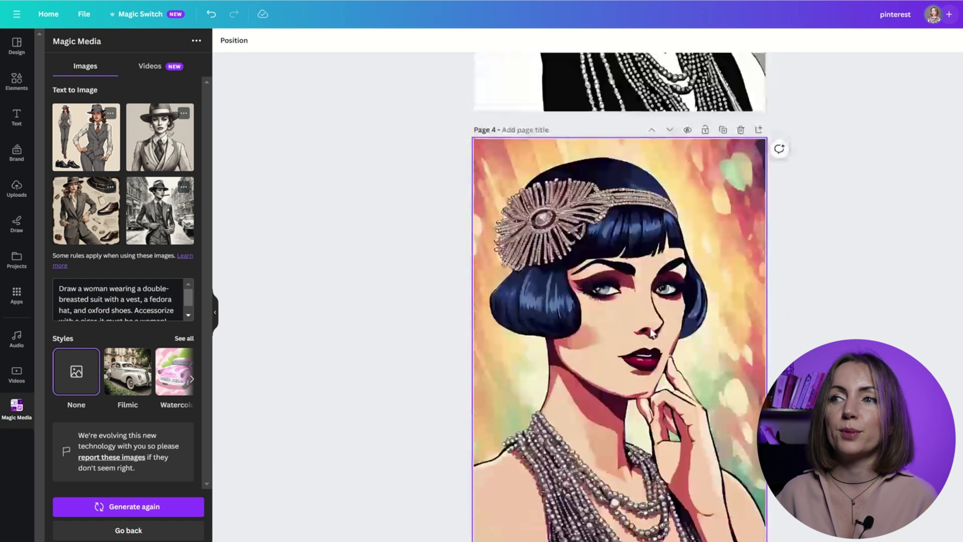
scroll(651, 332, down, 15)
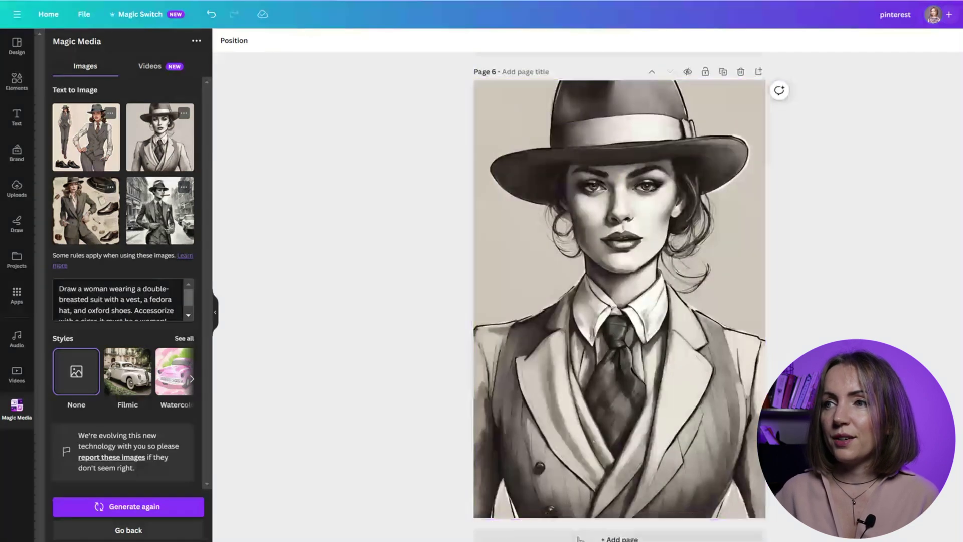
click(619, 538)
click(86, 210)
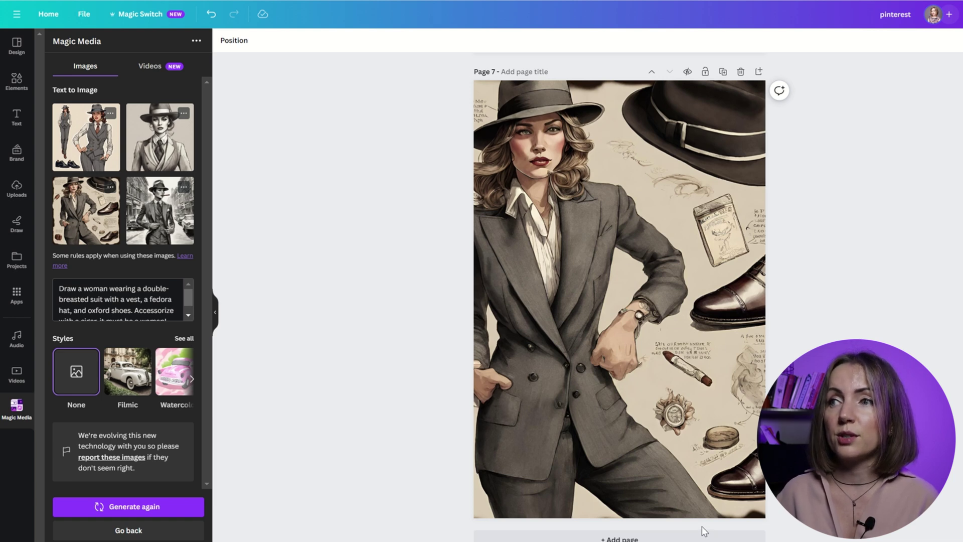
click(705, 533)
Step: Try the black-and-white street illustration of the woman with a cigar on page 8 and delete it
click(159, 211)
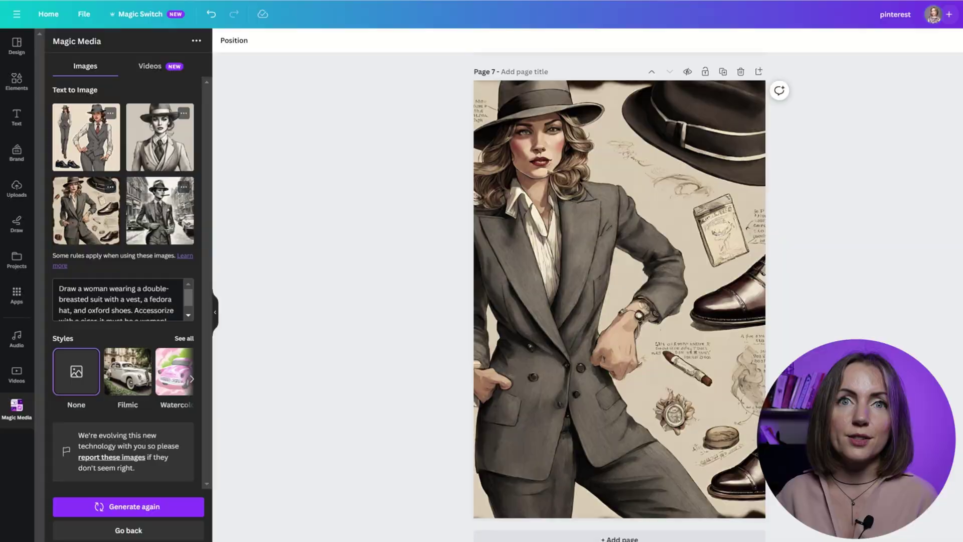
click(662, 354)
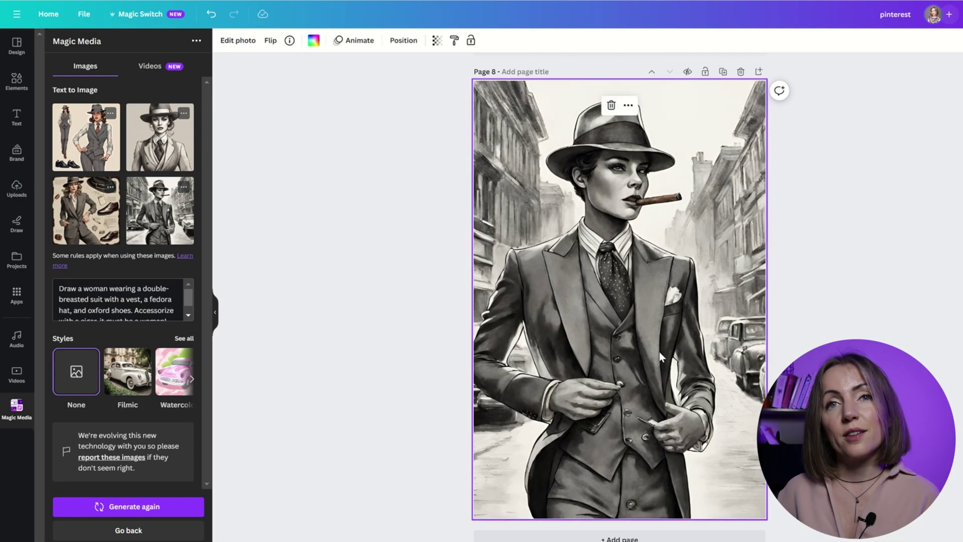
key(Delete)
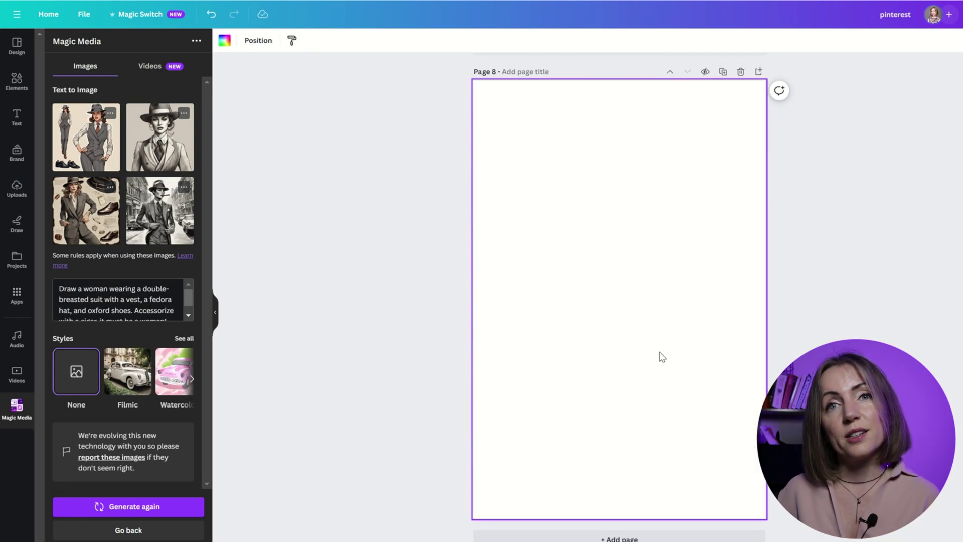
Step: Place the illustration of the woman in a grey vest and red tie on page 8 and set it as the background
click(86, 150)
right_click(678, 316)
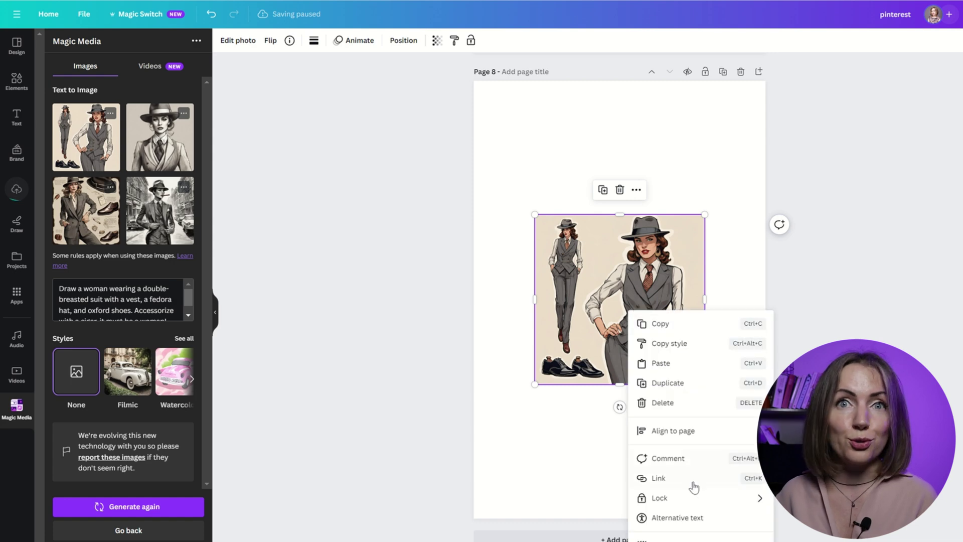
click(672, 539)
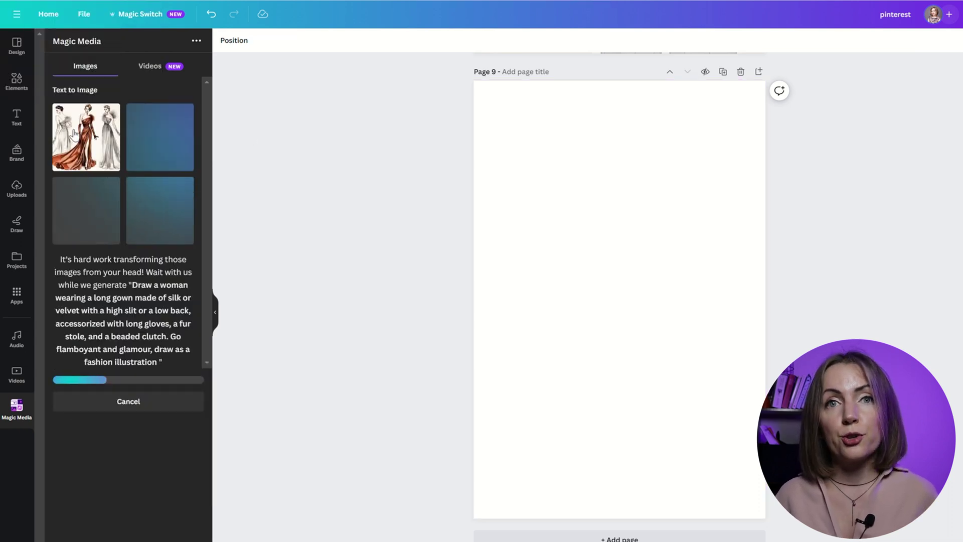
Step: Place the generated evening gown illustration with the rust-colored dress on page 9 and set it as the background
click(86, 150)
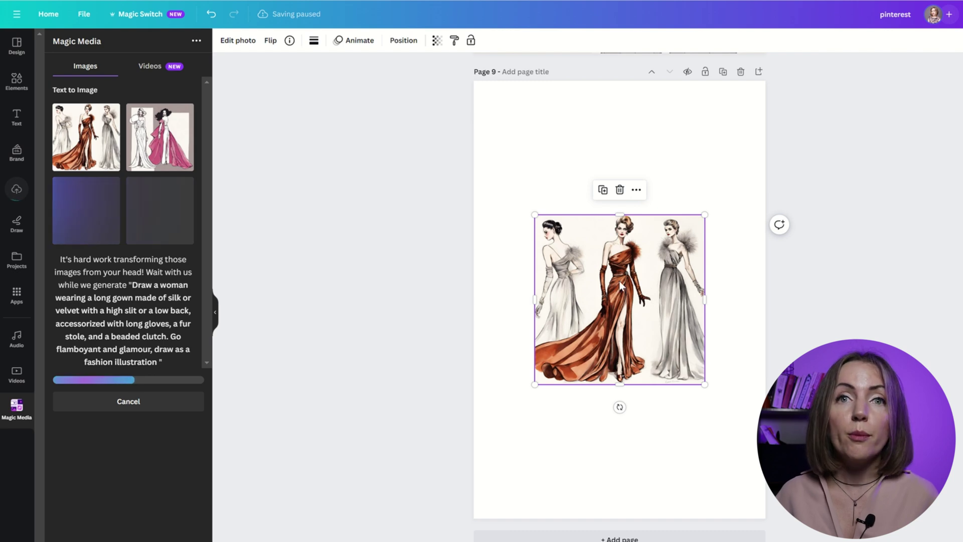
right_click(644, 324)
click(688, 540)
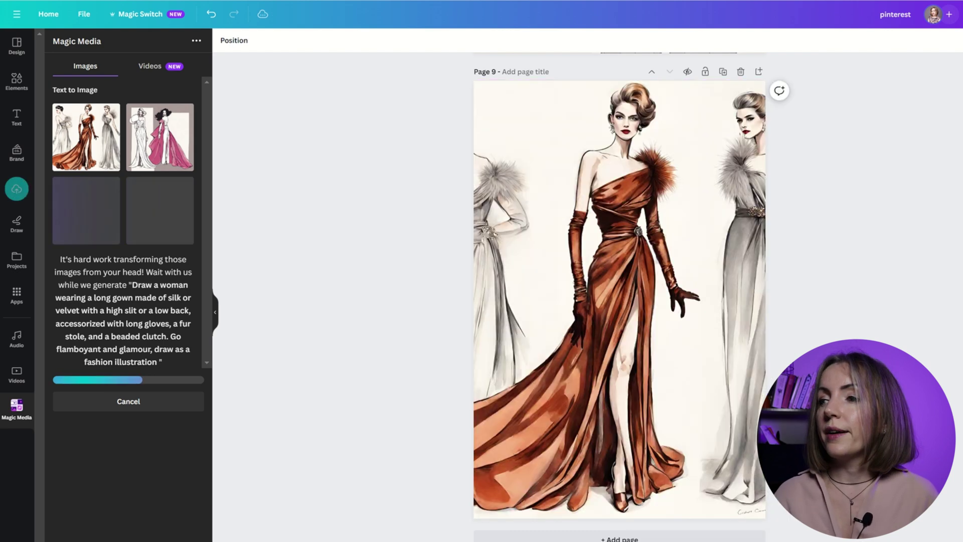
Step: Use Magic Eraser with brush size 100 to brush away both grey-gowned women beside the rust-gowned woman on page 9
click(552, 251)
click(238, 40)
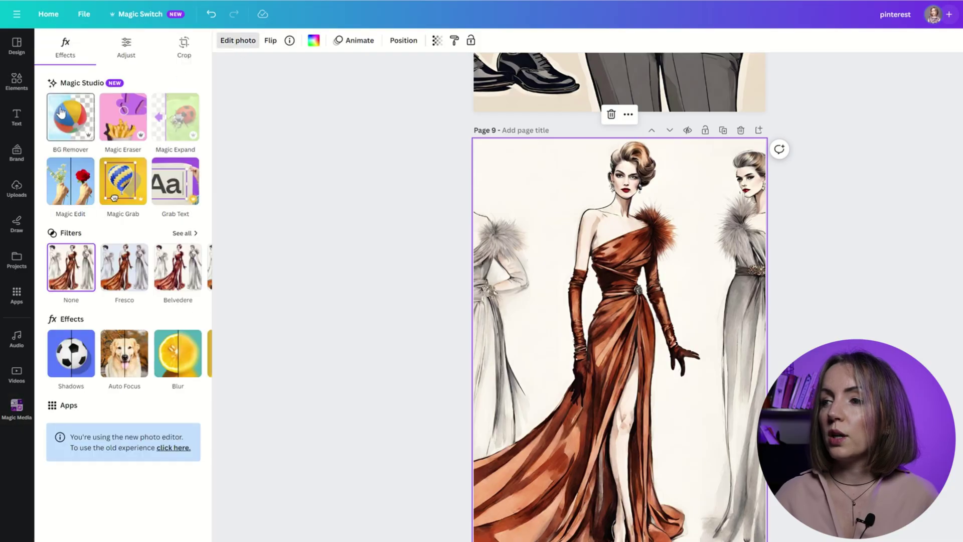
click(132, 121)
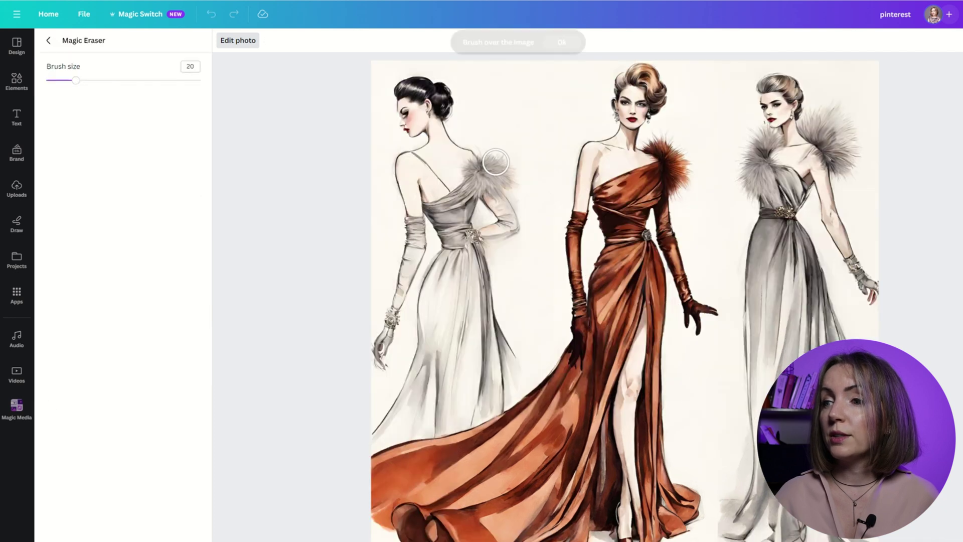
drag(76, 80, 200, 81)
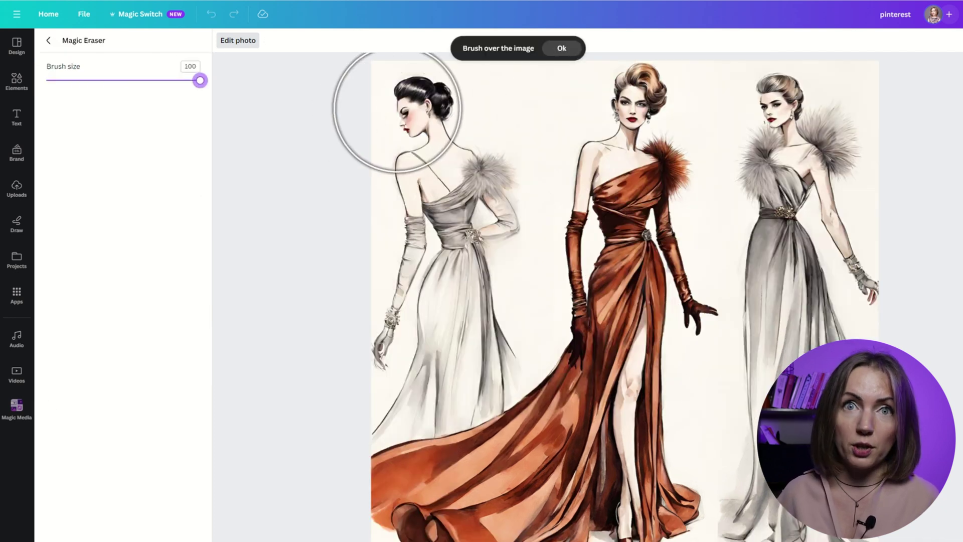
mouse_move(392, 107)
mouse_down()
mouse_move(421, 117)
mouse_move(481, 208)
mouse_move(466, 249)
mouse_move(419, 203)
mouse_move(466, 270)
mouse_move(479, 318)
mouse_move(468, 347)
mouse_move(417, 326)
mouse_move(397, 300)
mouse_move(382, 381)
mouse_move(459, 354)
mouse_up()
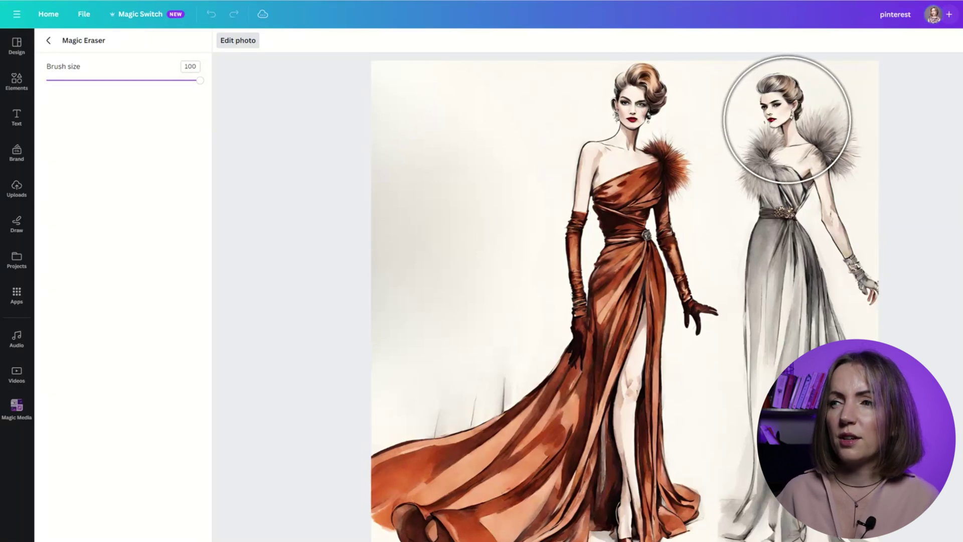
mouse_move(788, 119)
mouse_down()
mouse_move(797, 195)
mouse_move(792, 323)
mouse_move(777, 394)
mouse_move(782, 527)
mouse_move(870, 206)
mouse_up()
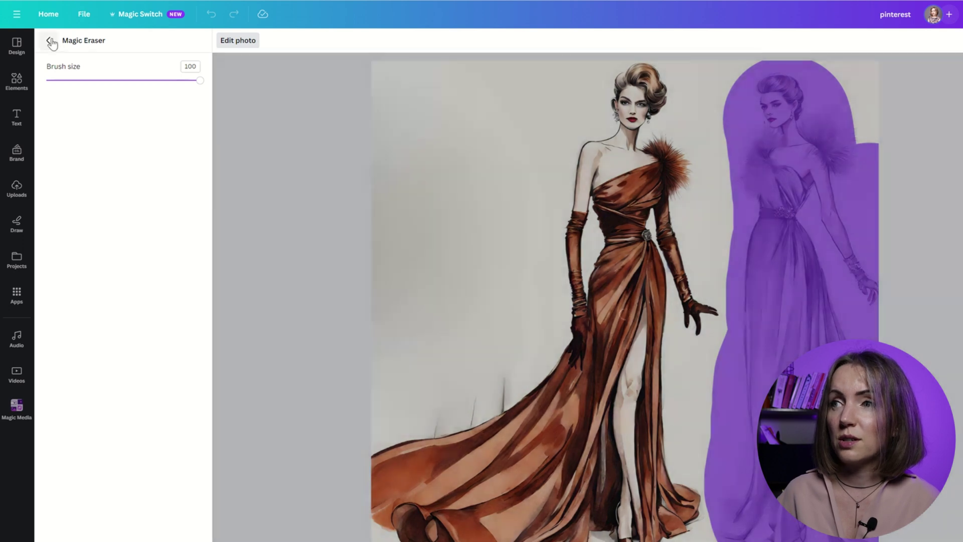